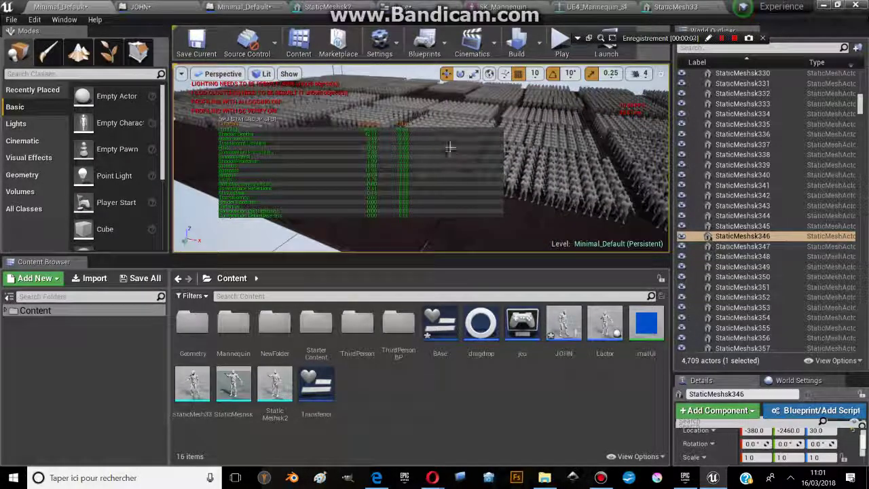
# Create a new Default level and answer the save prompt for the old mannequin level
pyautogui.click(12, 19)
pyautogui.click(30, 42)
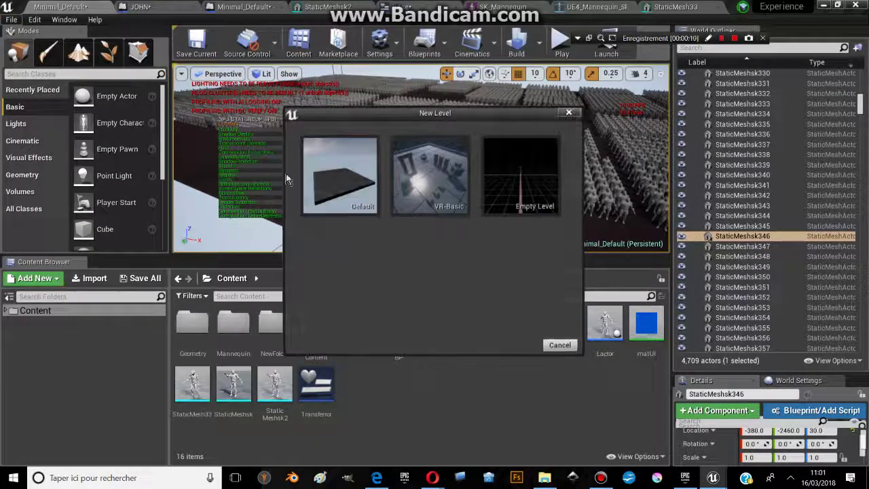
pyautogui.click(339, 173)
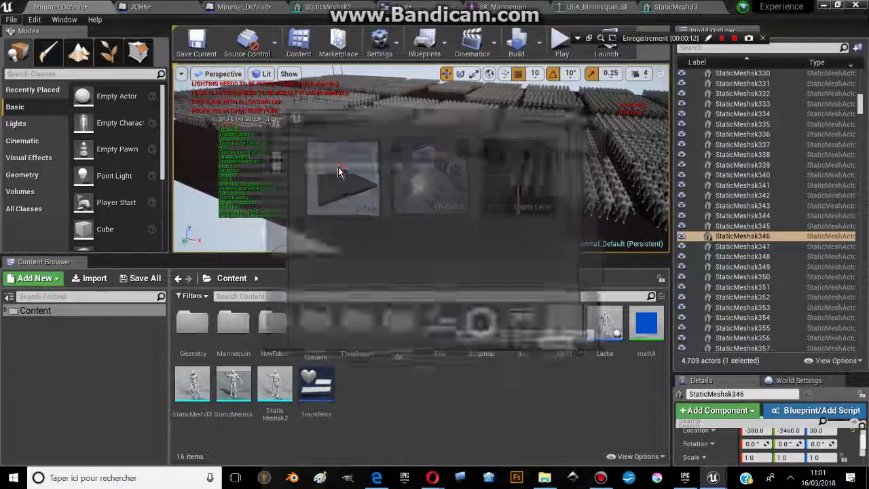
pyautogui.click(487, 342)
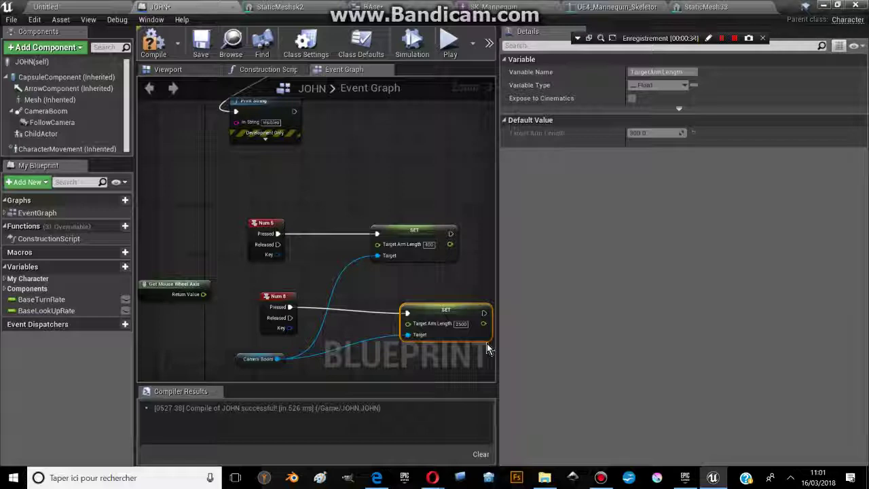
# Place the StaticMesh33 mannequin onto the new level's floor
pyautogui.click(112, 7)
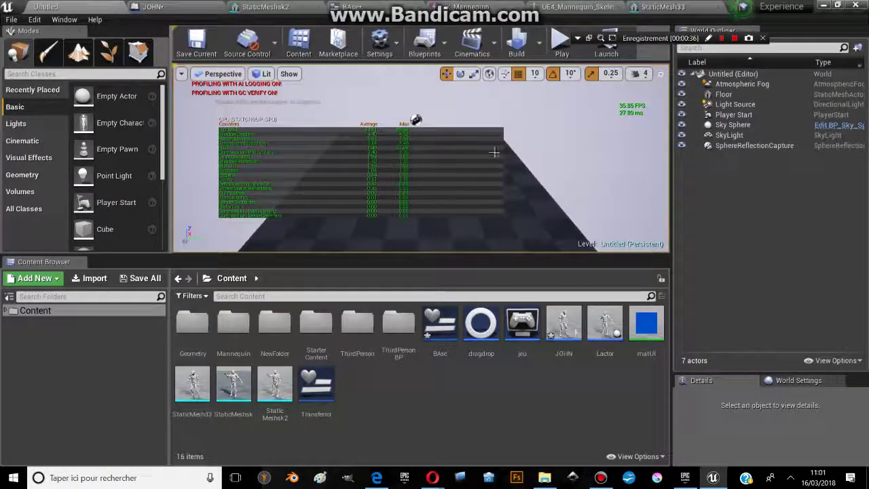
pyautogui.moveTo(494, 153); pyautogui.dragTo(418, 114, button='right')
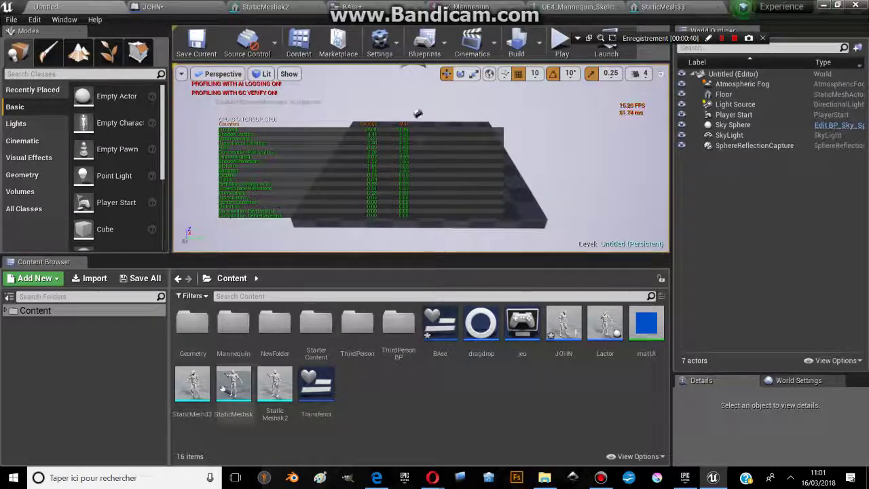
pyautogui.click(192, 384)
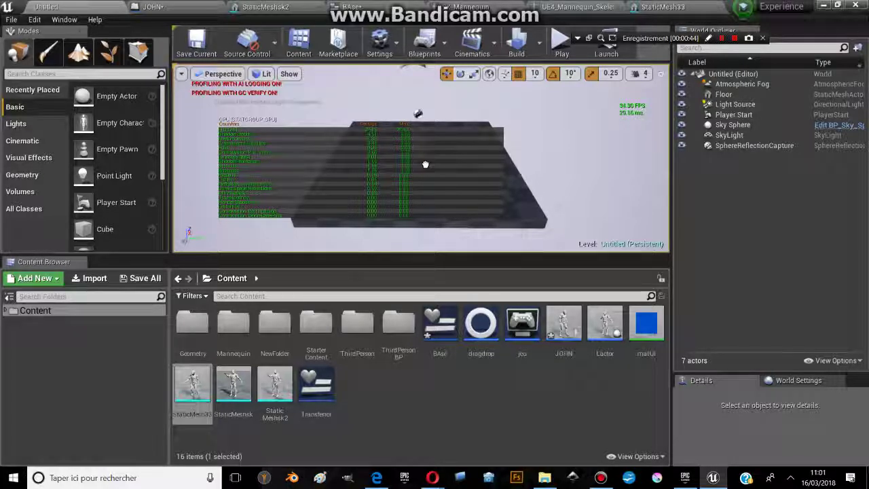
pyautogui.moveTo(374, 157)
pyautogui.mouseDown()
pyautogui.moveTo(532, 149)
pyautogui.moveTo(502, 150)
pyautogui.mouseUp()
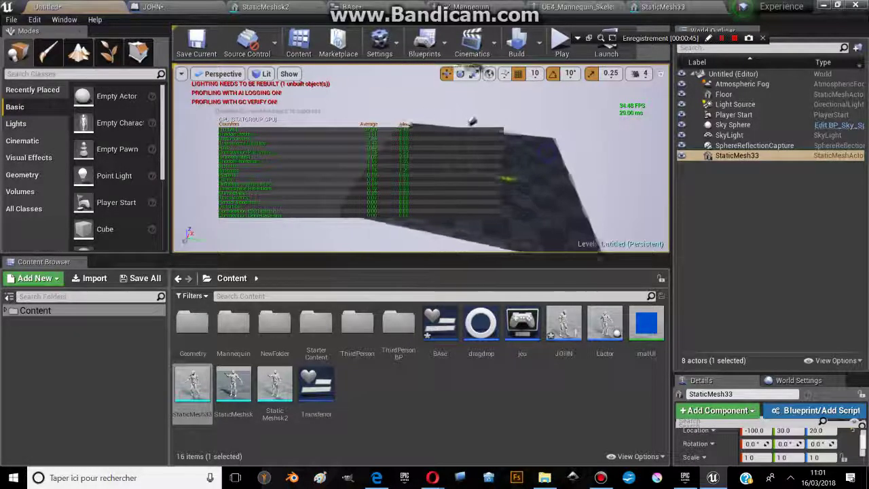
# Turn off Show FPS and hide all stat overlays in the viewport
pyautogui.click(180, 74)
pyautogui.click(193, 121)
pyautogui.moveTo(283, 150)
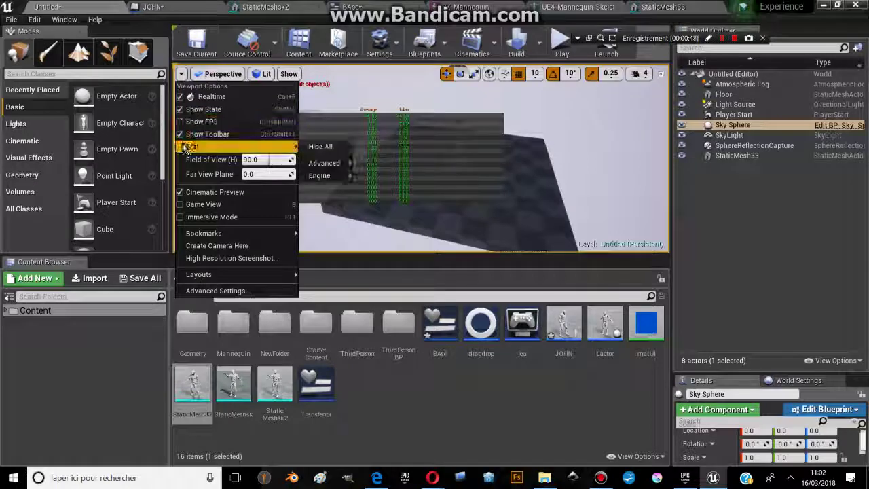
pyautogui.click(320, 146)
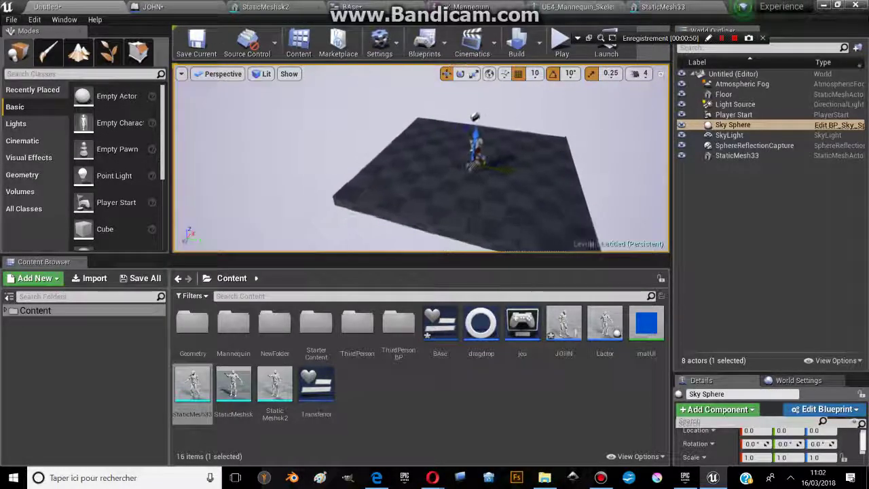
pyautogui.press('w')
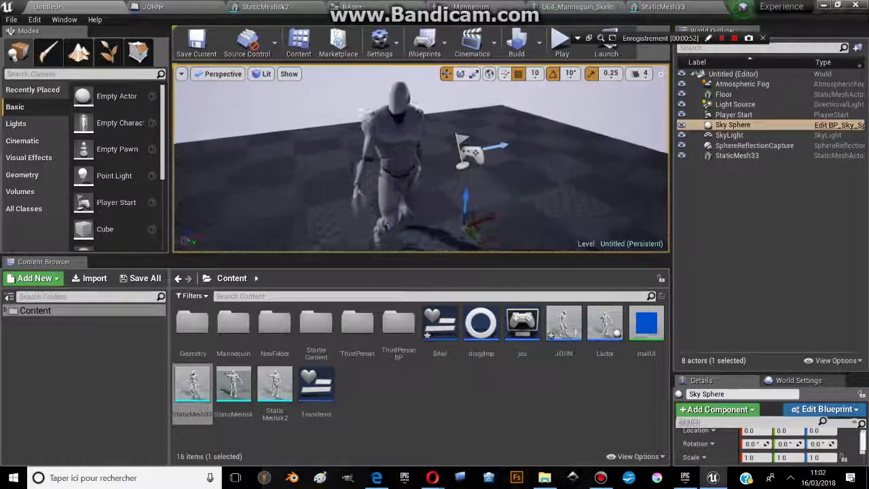
pyautogui.press('s')
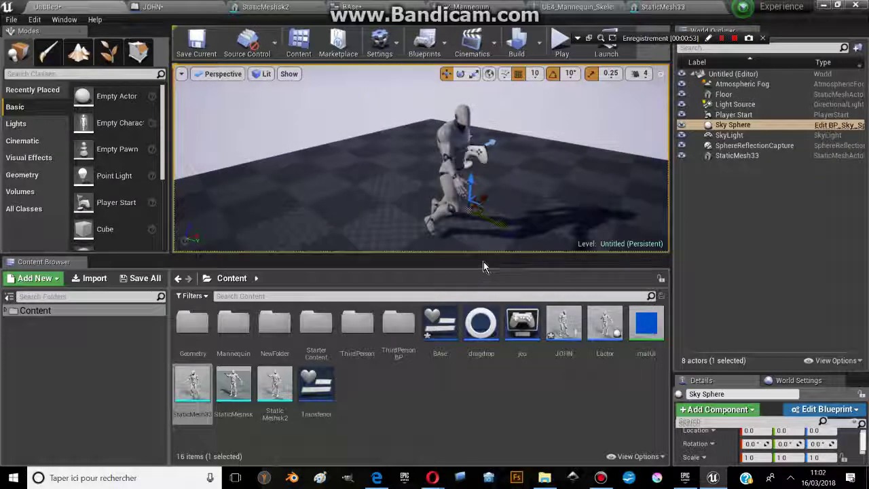
pyautogui.moveTo(484, 267); pyautogui.dragTo(484, 273)
pyautogui.moveTo(499, 213); pyautogui.dragTo(467, 183, button='right')
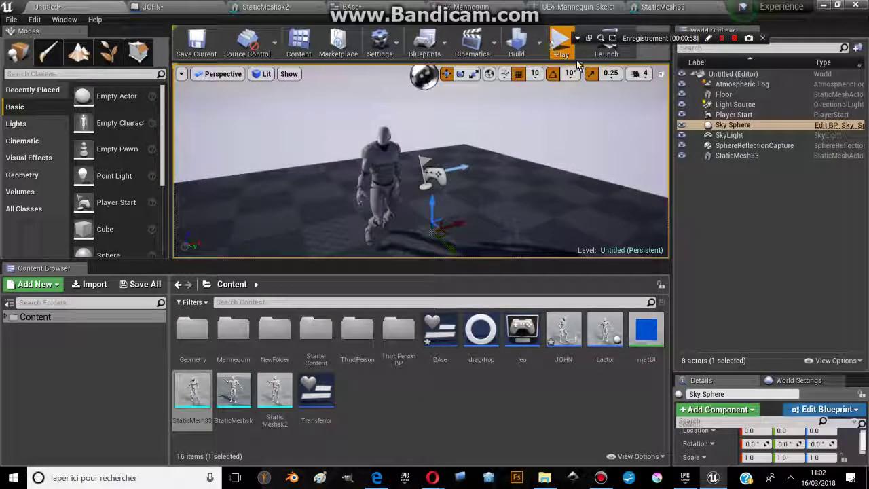
pyautogui.click(561, 44)
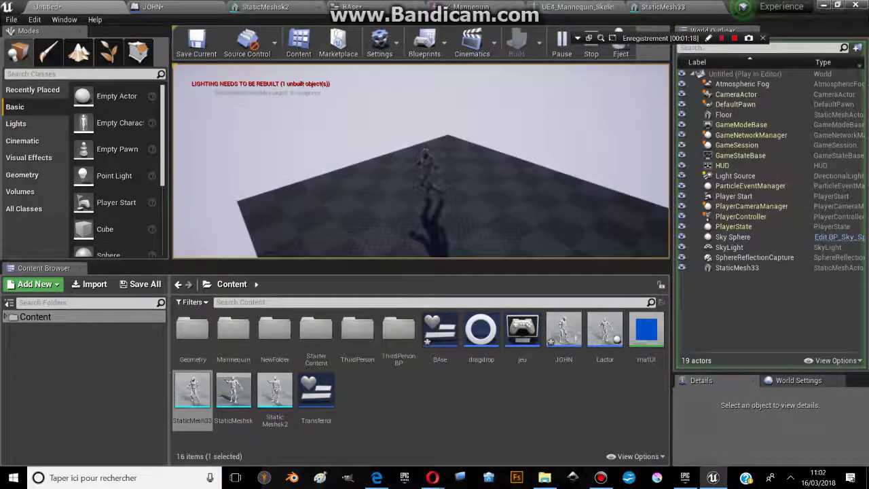
pyautogui.press('Escape')
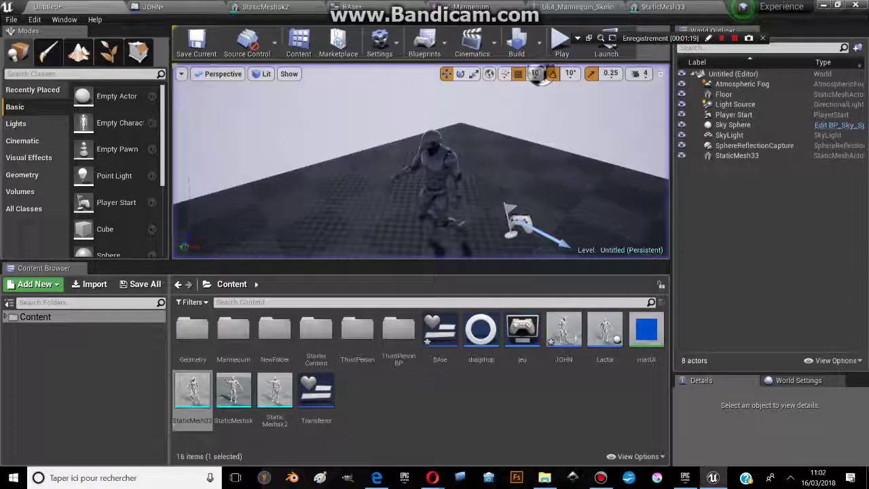
# Re-enable Show FPS in the viewport options and fly the view closer to the mannequin
pyautogui.moveTo(231, 102); pyautogui.dragTo(231, 157)
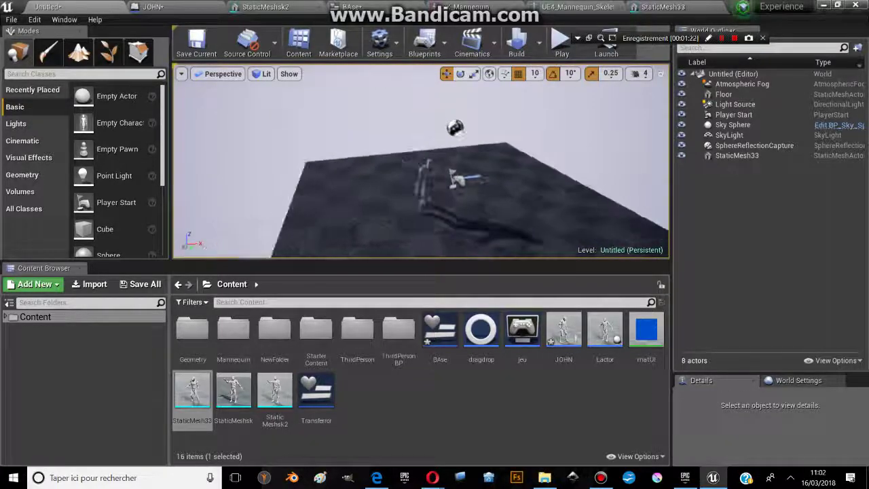
pyautogui.click(181, 73)
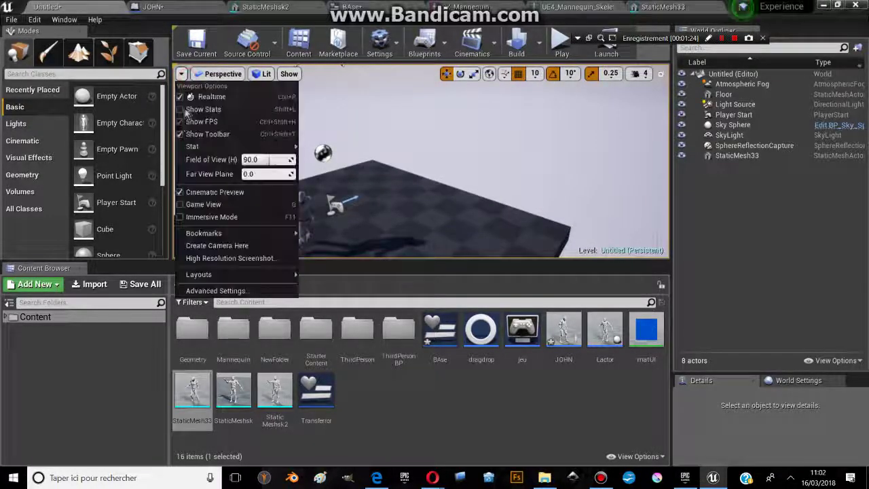
pyautogui.click(198, 124)
pyautogui.moveTo(366, 156); pyautogui.dragTo(380, 163, button='right')
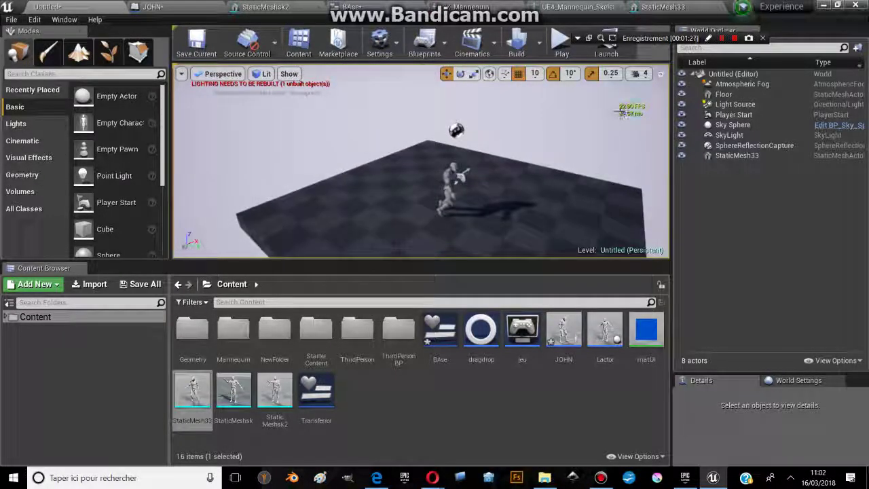
pyautogui.moveTo(555, 140)
pyautogui.mouseDown()
pyautogui.moveTo(555, 123)
pyautogui.moveTo(554, 169)
pyautogui.mouseUp()
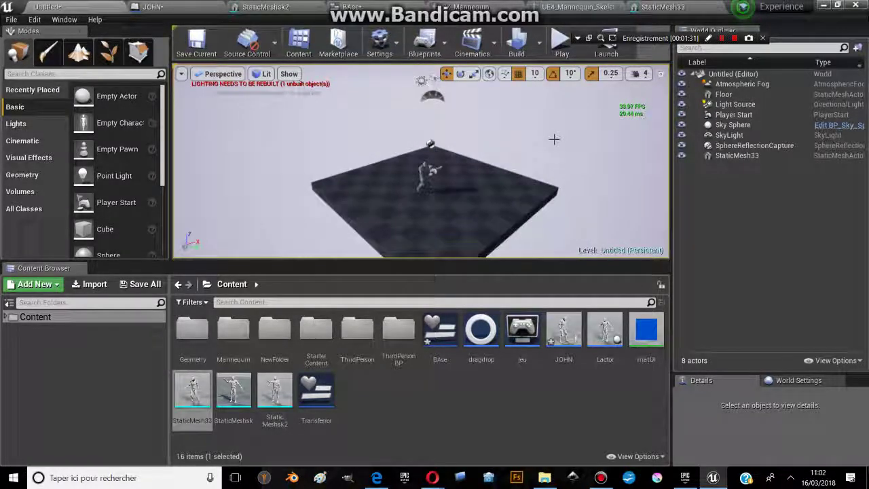
pyautogui.moveTo(553, 139); pyautogui.dragTo(553, 122)
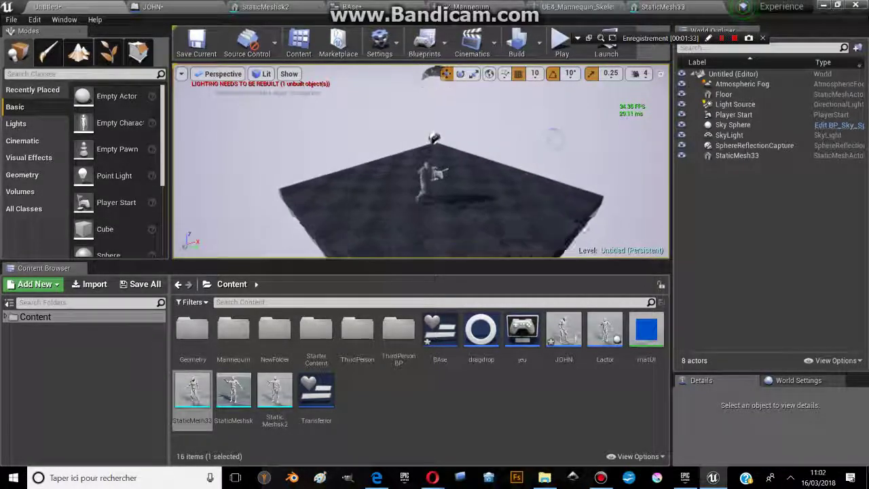
pyautogui.click(34, 19)
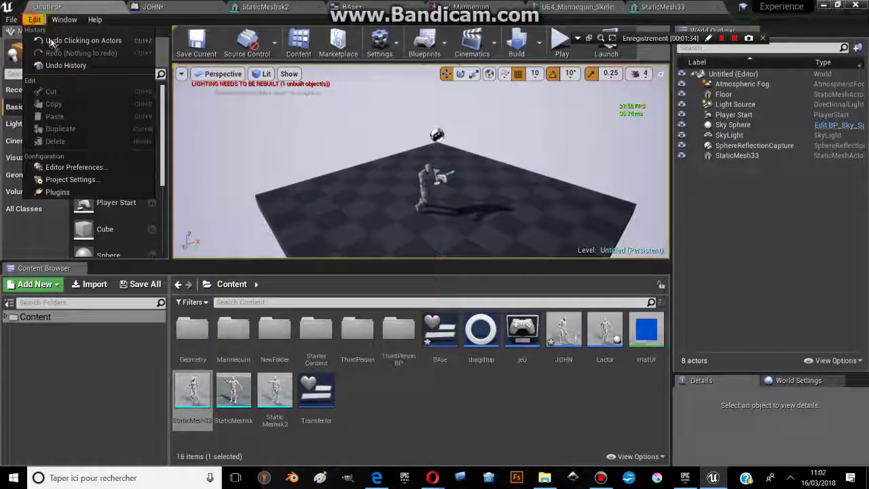
pyautogui.click(71, 167)
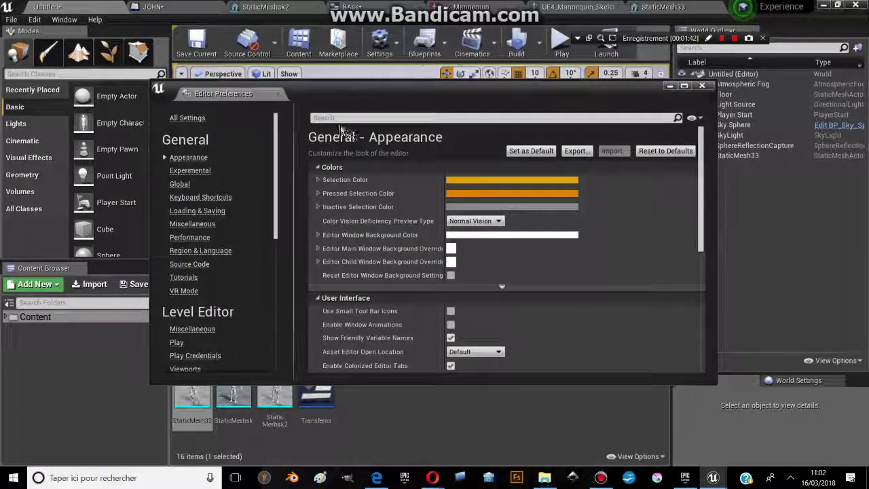
pyautogui.click(341, 120)
pyautogui.write('fps')
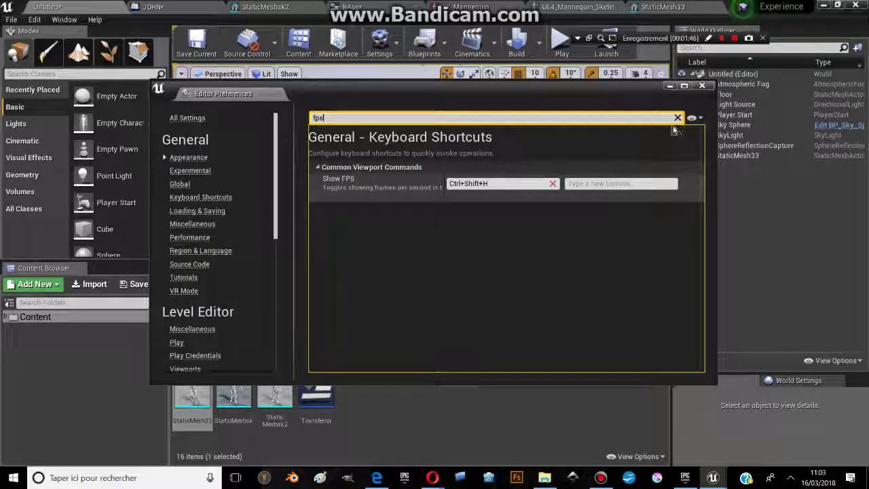
pyautogui.click(702, 85)
pyautogui.click(388, 44)
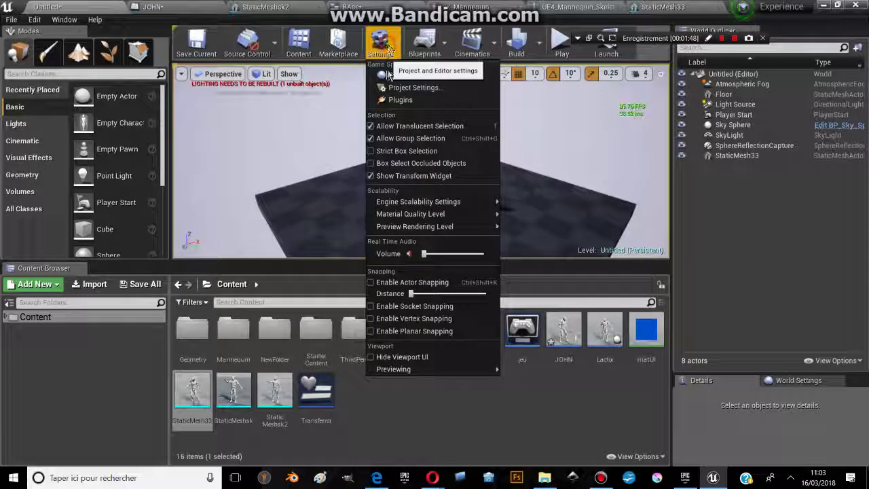
pyautogui.click(408, 89)
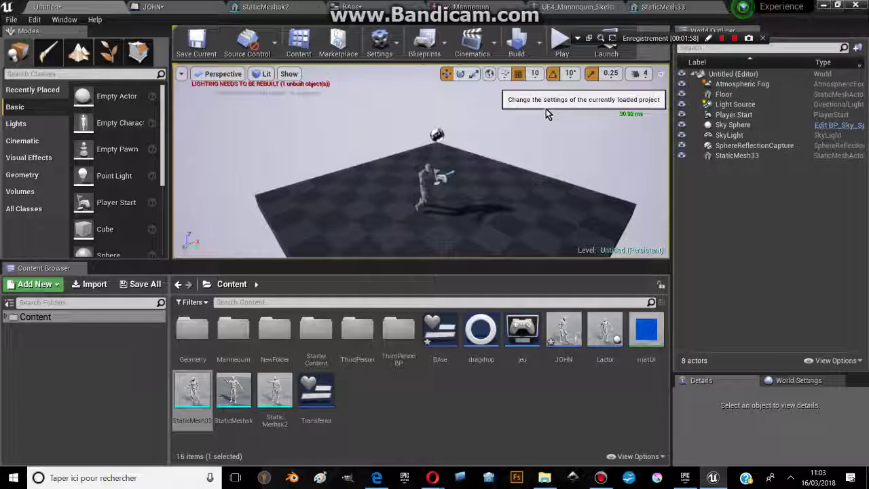
# Search Project Settings for 'fps' and set IMG Media's Default Fps to 60
pyautogui.click(543, 108)
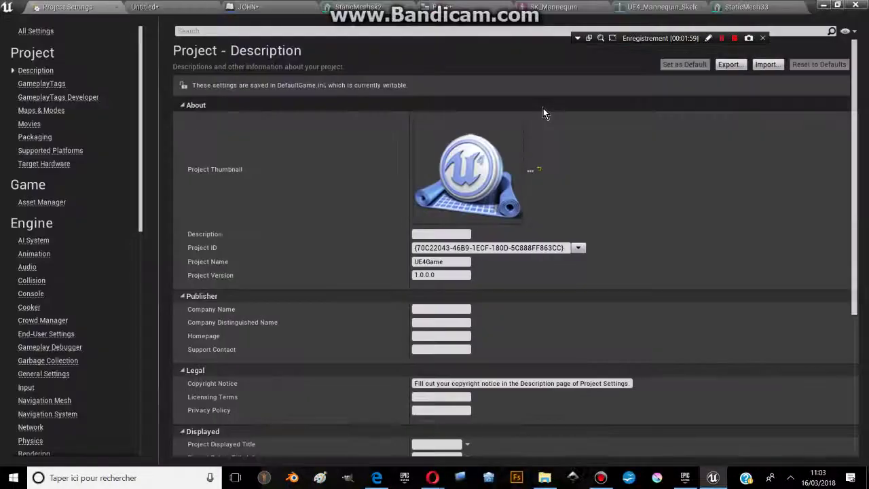
pyautogui.click(264, 30)
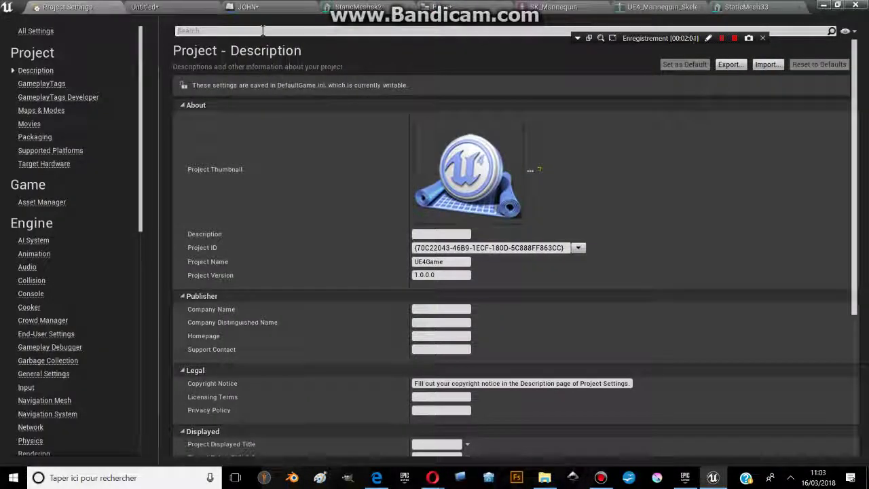
pyautogui.write('fps')
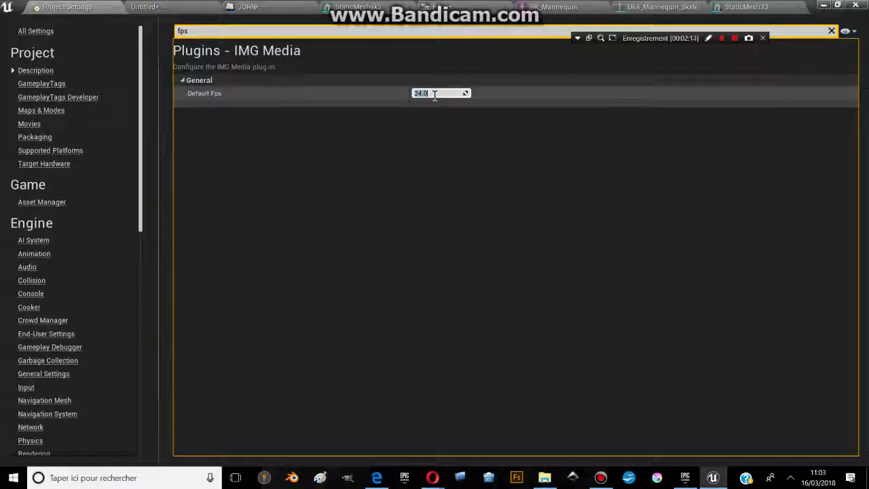
pyautogui.click(433, 96)
pyautogui.write('0')
pyautogui.press('Return')
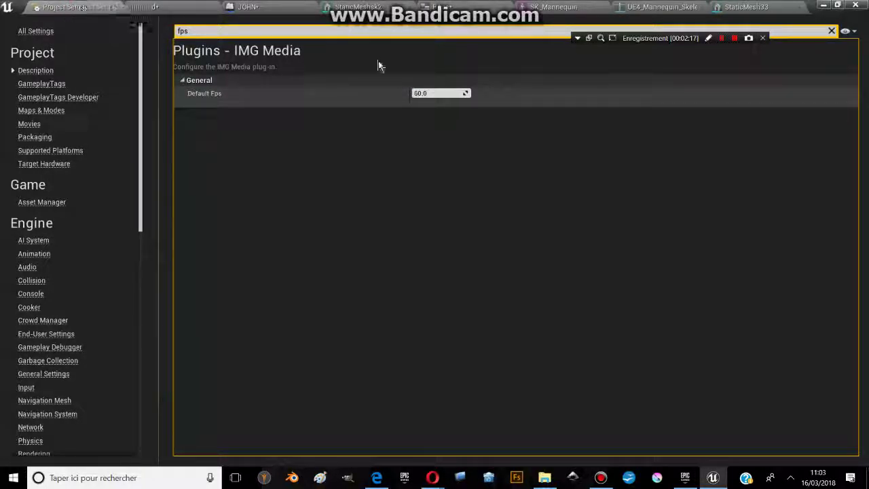
pyautogui.click(831, 30)
# Return to the level tab and open Edit > Project Settings to find the framerate options
pyautogui.click(153, 7)
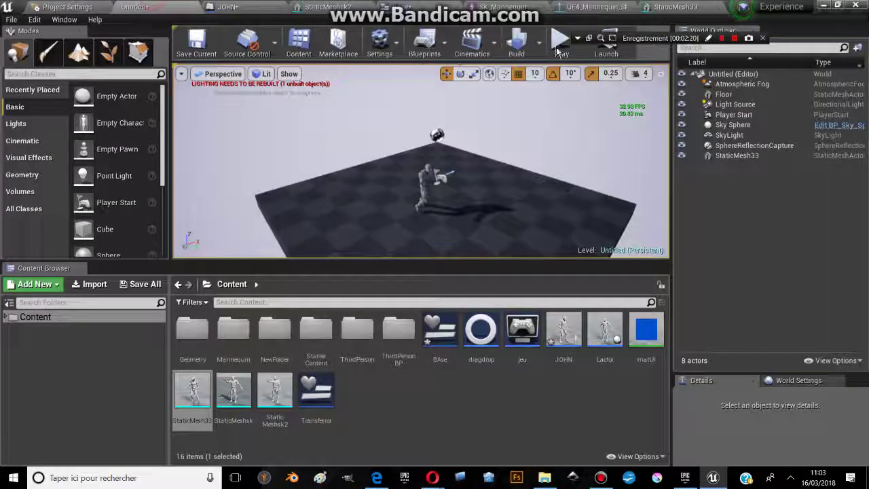
pyautogui.moveTo(480, 77)
pyautogui.mouseDown(button='right')
pyautogui.moveTo(435, 163)
pyautogui.moveTo(311, 117)
pyautogui.mouseUp(button='right')
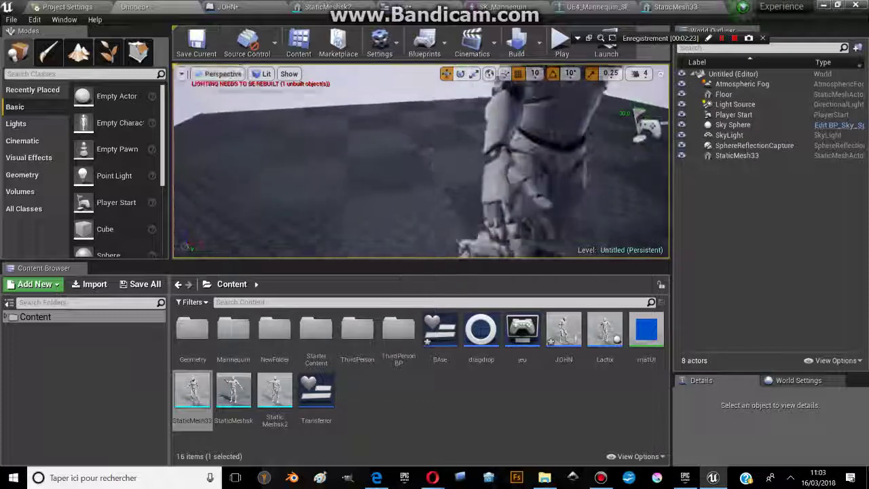
pyautogui.click(35, 19)
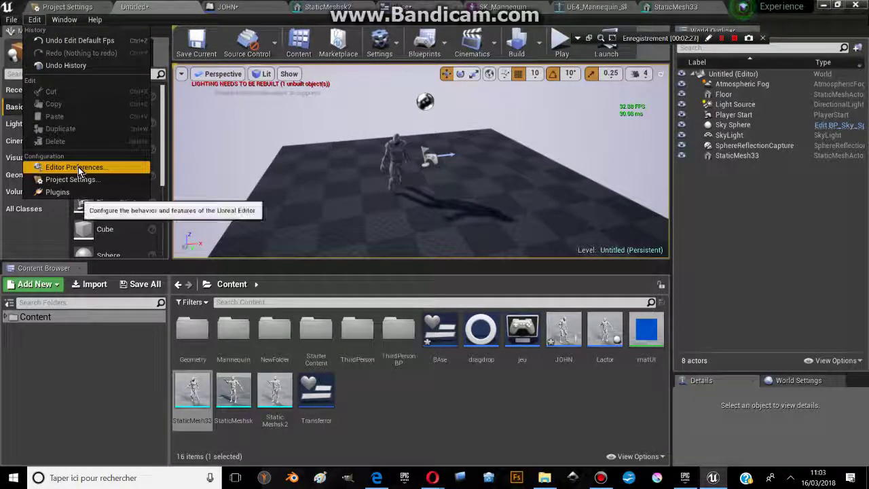
pyautogui.click(78, 167)
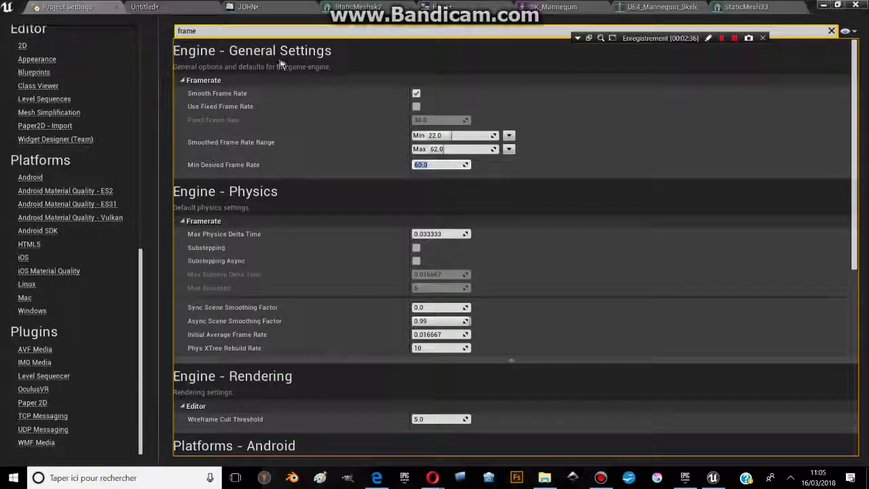
# Confirm Min Desired Frame Rate 60 and smoothed minimum 22, then return to the Untitled level
pyautogui.click(186, 30)
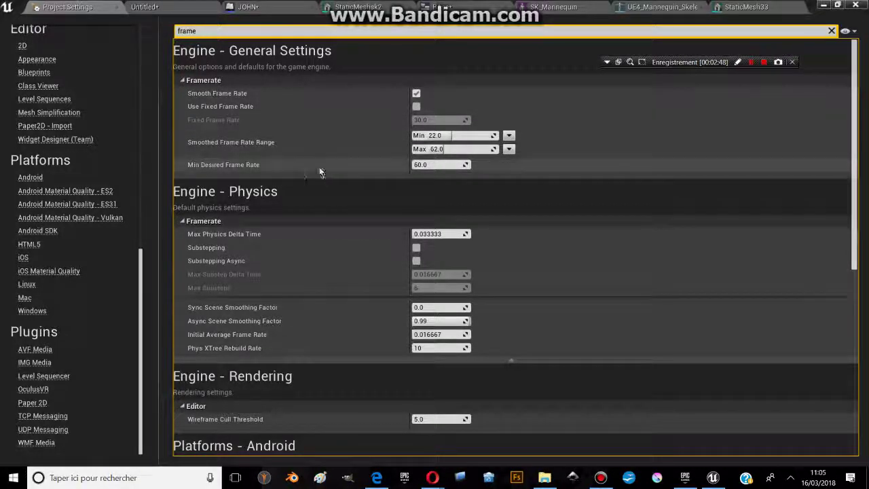
pyautogui.click(431, 163)
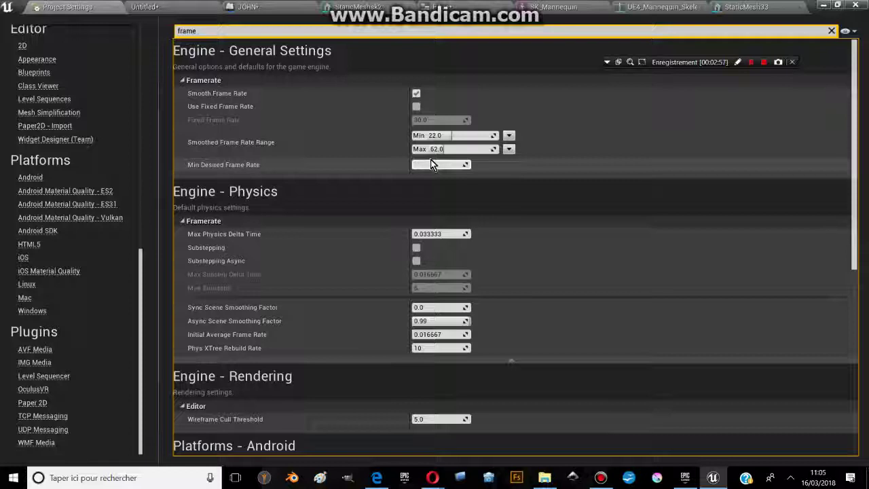
pyautogui.write('60')
pyautogui.press('Return')
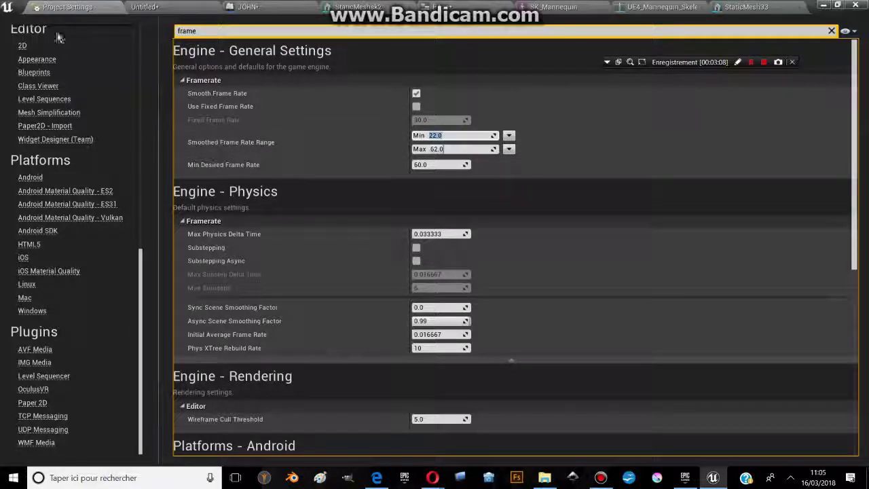
pyautogui.click(62, 6)
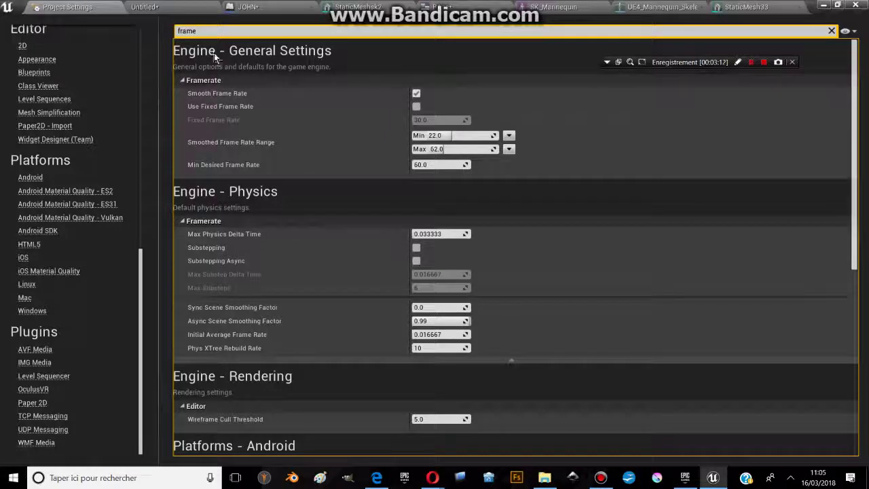
pyautogui.click(140, 8)
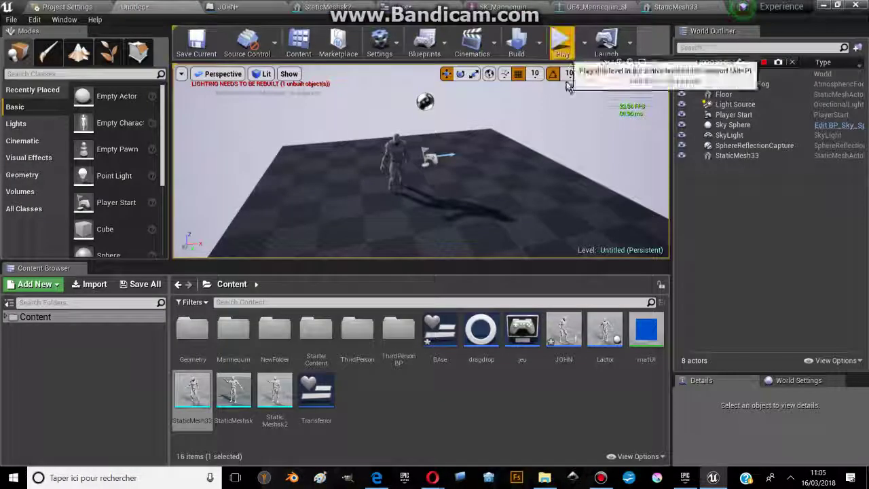
pyautogui.click(724, 94)
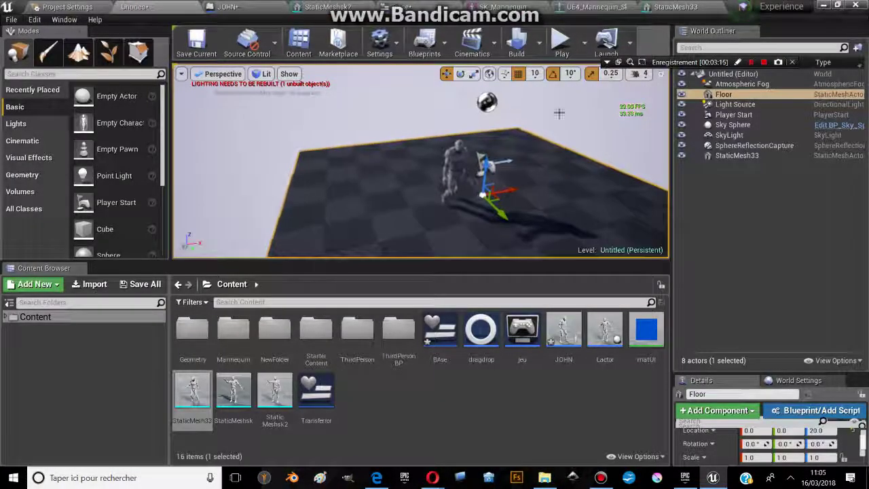
pyautogui.click(561, 52)
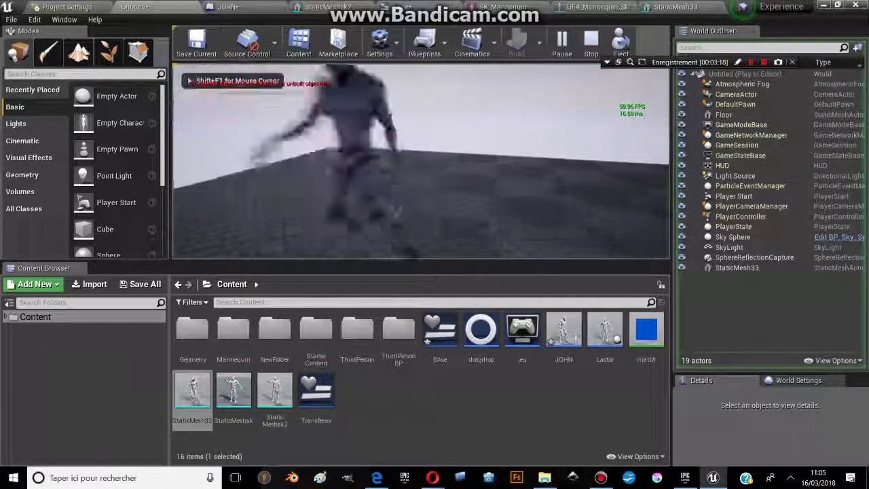
pyautogui.press('w')
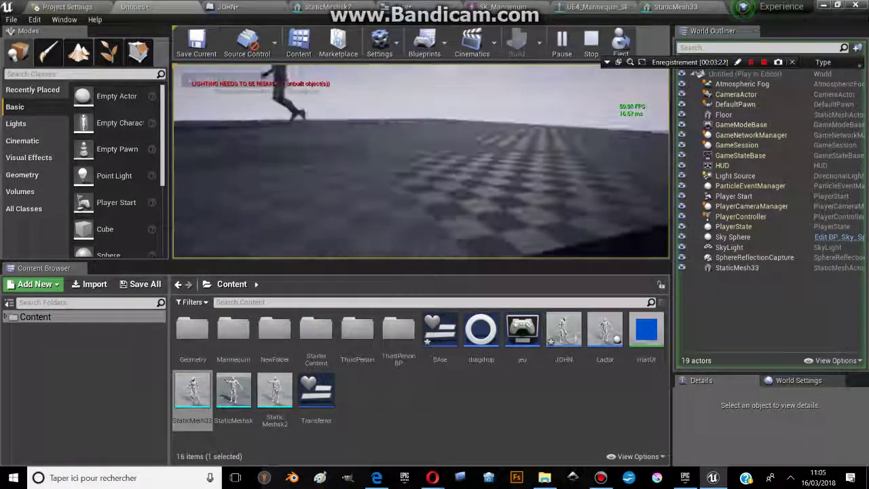
pyautogui.press('Escape')
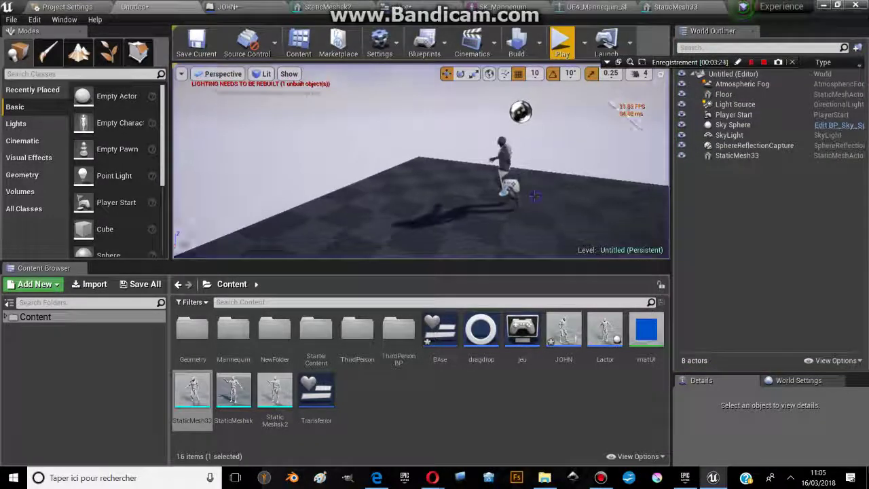
# Alt-drag StaticMesh33 to duplicate mannequins StaticMesh34–40 in a row along the floor's near edge
pyautogui.moveTo(252, 161); pyautogui.dragTo(460, 169, button='right')
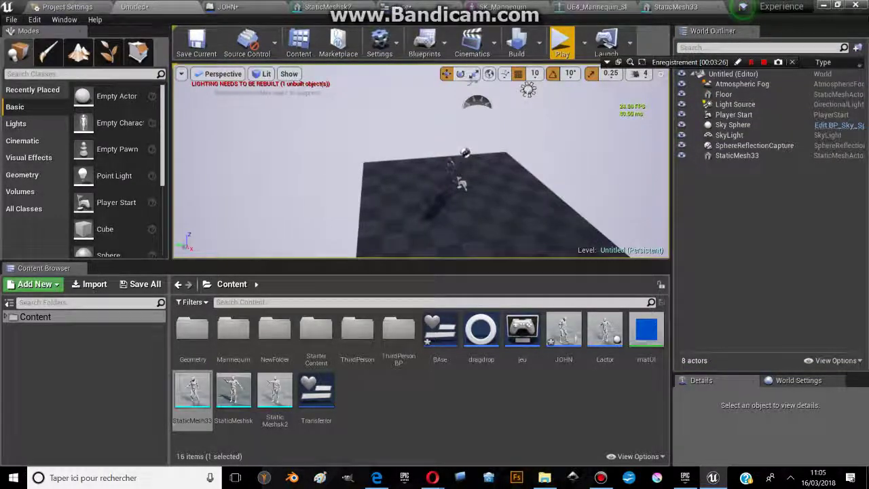
pyautogui.click(450, 175)
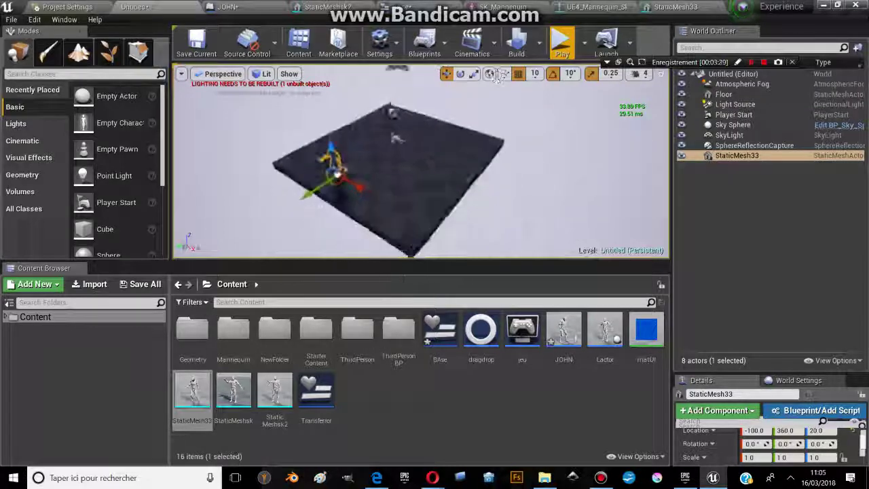
pyautogui.moveTo(418, 184); pyautogui.dragTo(418, 184, button='right')
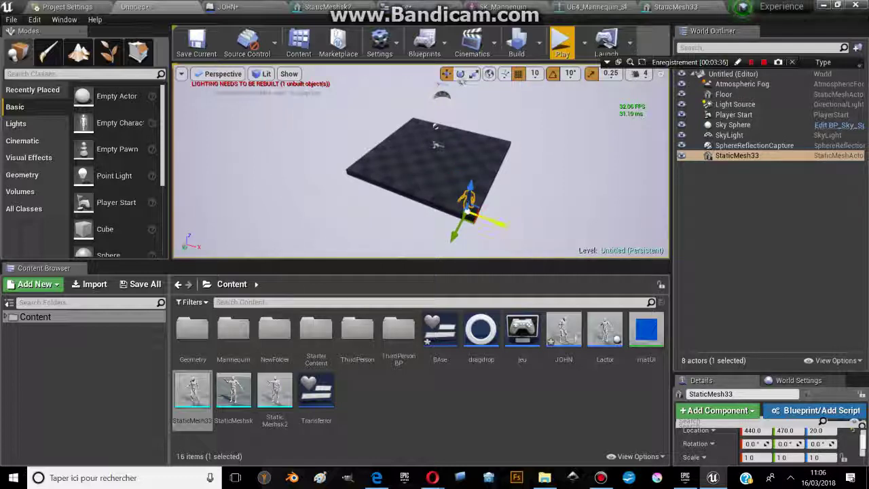
pyautogui.keyDown('alt'); pyautogui.moveTo(501, 223); pyautogui.dragTo(459, 212); pyautogui.keyUp('alt')
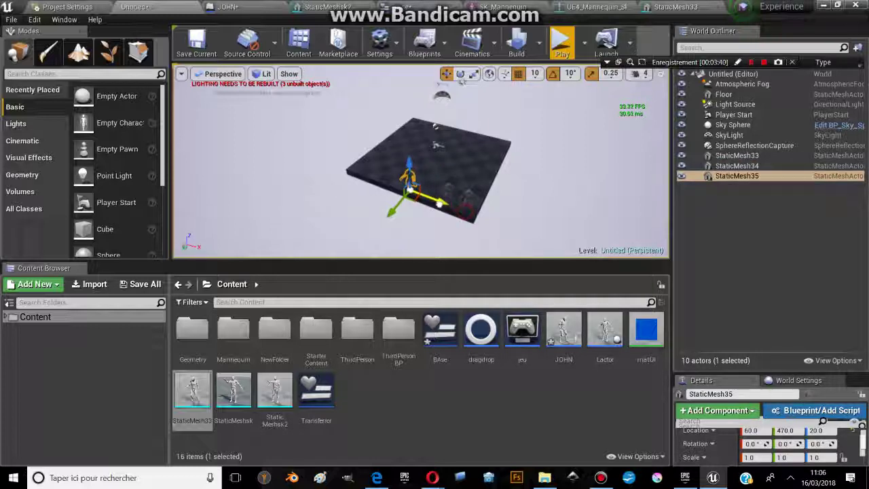
pyautogui.keyDown('alt'); pyautogui.moveTo(465, 211); pyautogui.dragTo(396, 188); pyautogui.keyUp('alt')
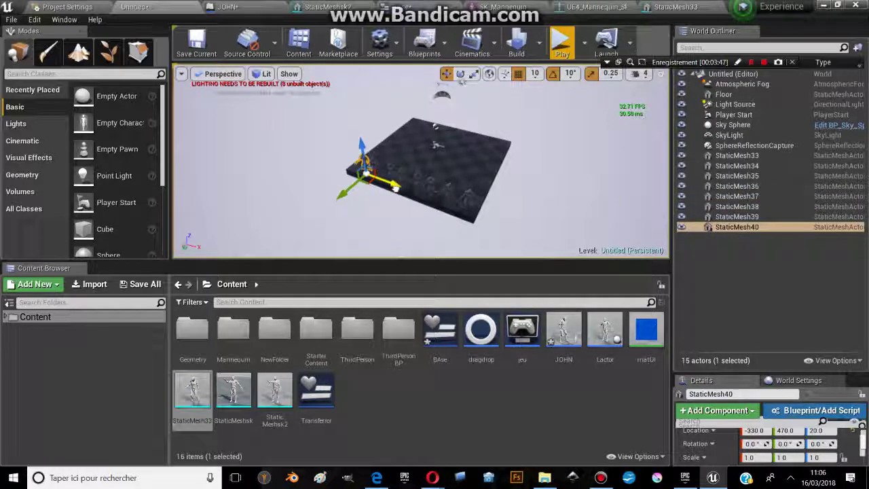
# Select the StaticMesh33–40 row and Alt-drag it to duplicate it into an 8-by-8 grid
pyautogui.click(736, 156)
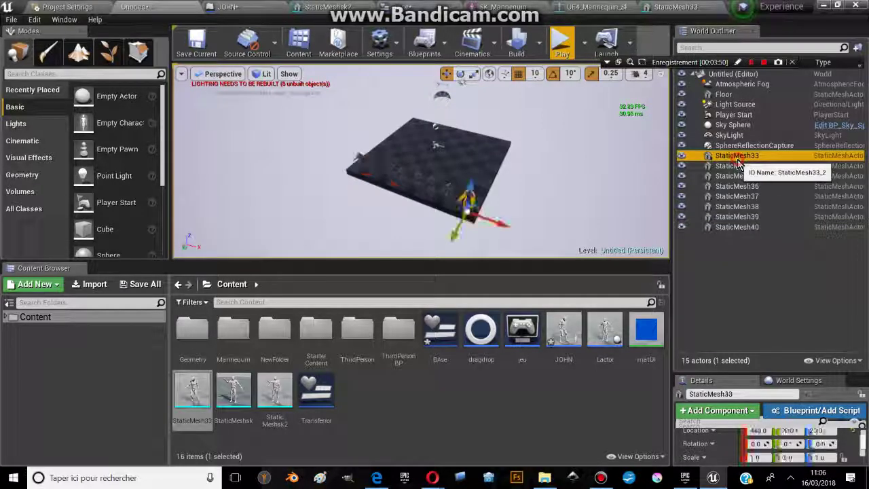
pyautogui.keyDown('shift'); pyautogui.click(737, 227); pyautogui.keyUp('shift')
pyautogui.keyDown('alt'); pyautogui.moveTo(625, 200); pyautogui.dragTo(516, 197); pyautogui.keyUp('alt')
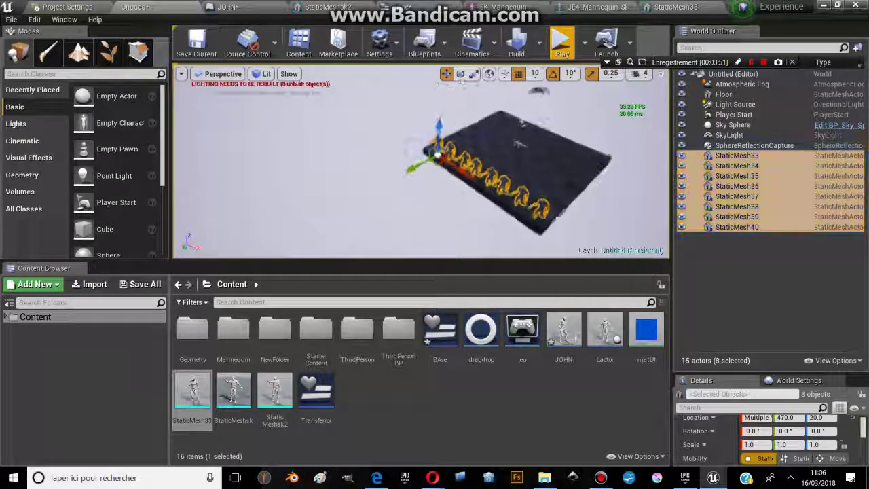
pyautogui.moveTo(392, 136)
pyautogui.keyDown('alt'); pyautogui.mouseDown()
pyautogui.moveTo(413, 147)
pyautogui.moveTo(474, 136)
pyautogui.moveTo(516, 150)
pyautogui.mouseUp(); pyautogui.keyUp('alt')
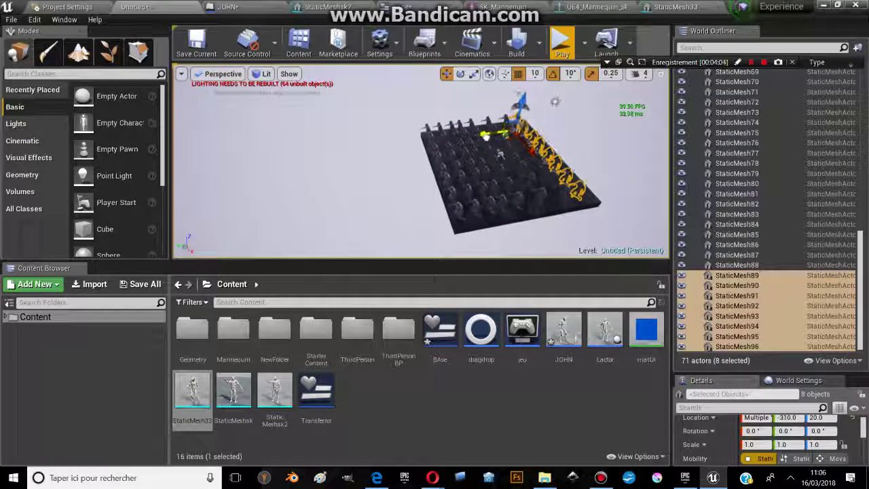
pyautogui.moveTo(494, 153); pyautogui.dragTo(426, 141, button='middle')
pyautogui.moveTo(427, 140); pyautogui.dragTo(415, 159)
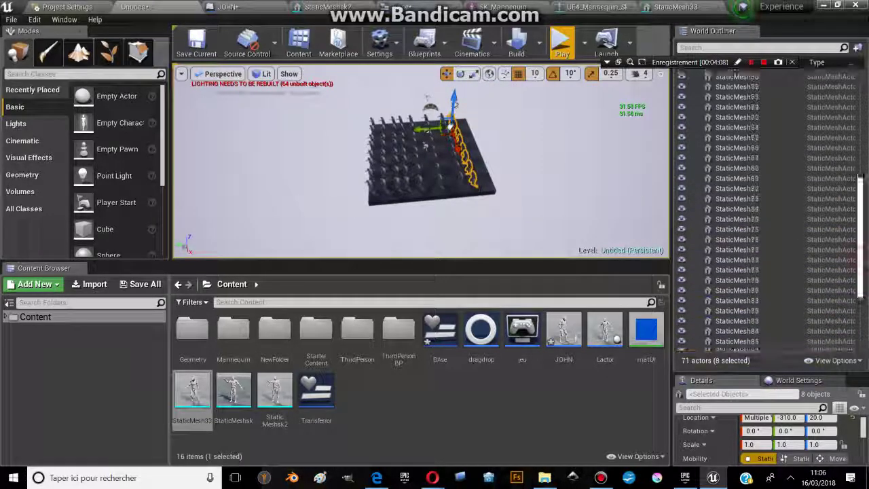
# Select all 64 mannequins, StaticMesh33 through StaticMesh96, in the World Outliner
pyautogui.scroll(3, 756, 182)
pyautogui.scroll(3, 756, 182)
pyautogui.scroll(3, 756, 182)
pyautogui.scroll(5, 756, 182)
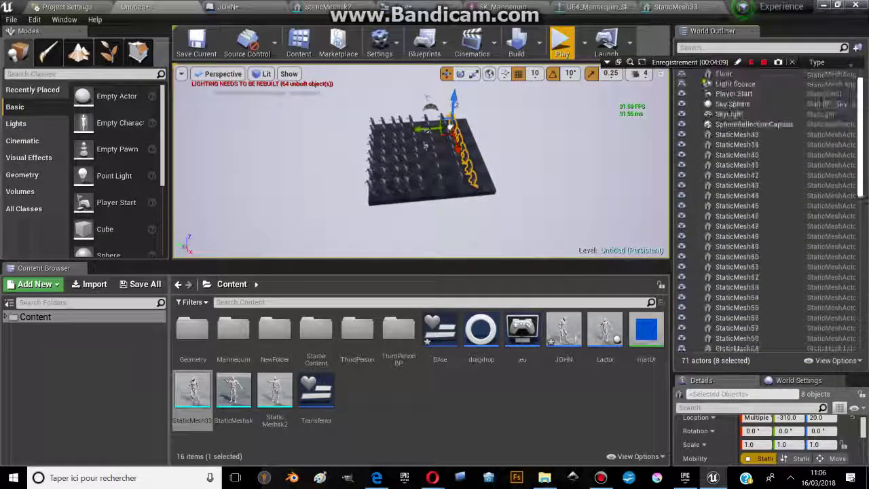
pyautogui.click(816, 141)
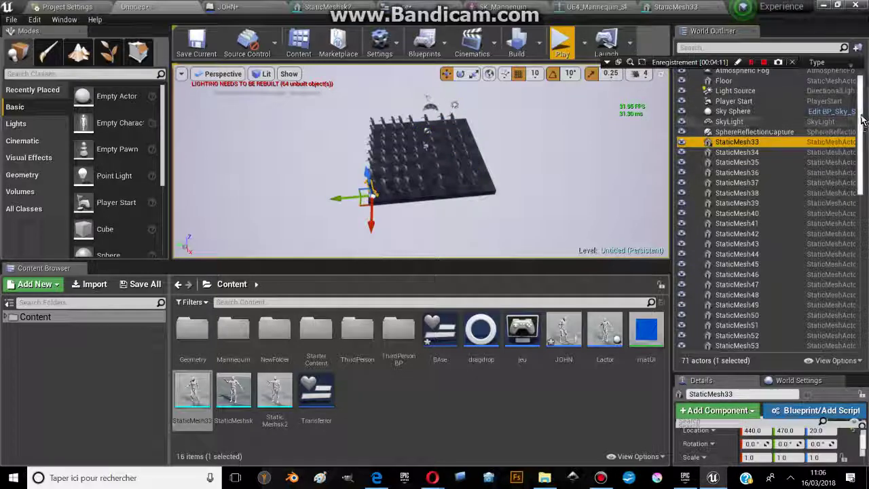
pyautogui.scroll(-10, 818, 258)
pyautogui.scroll(-5, 824, 326)
pyautogui.keyDown('shift'); pyautogui.click(824, 346); pyautogui.keyUp('shift')
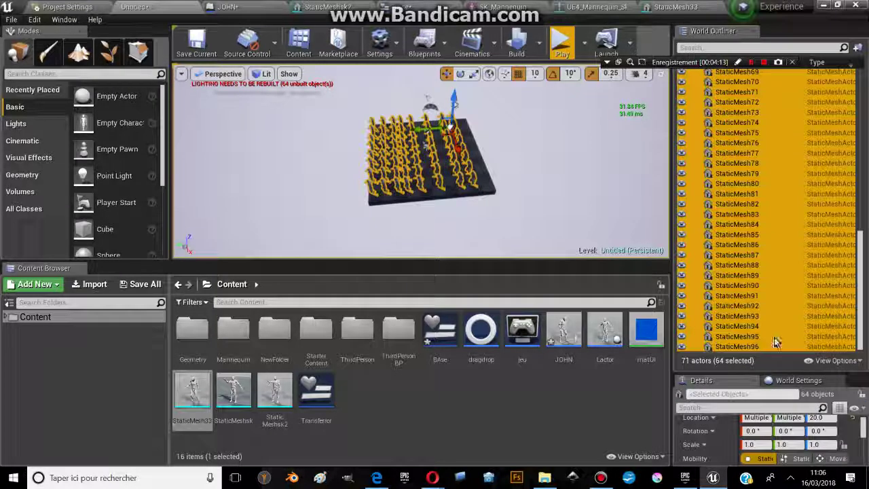
pyautogui.moveTo(861, 285); pyautogui.dragTo(865, 95)
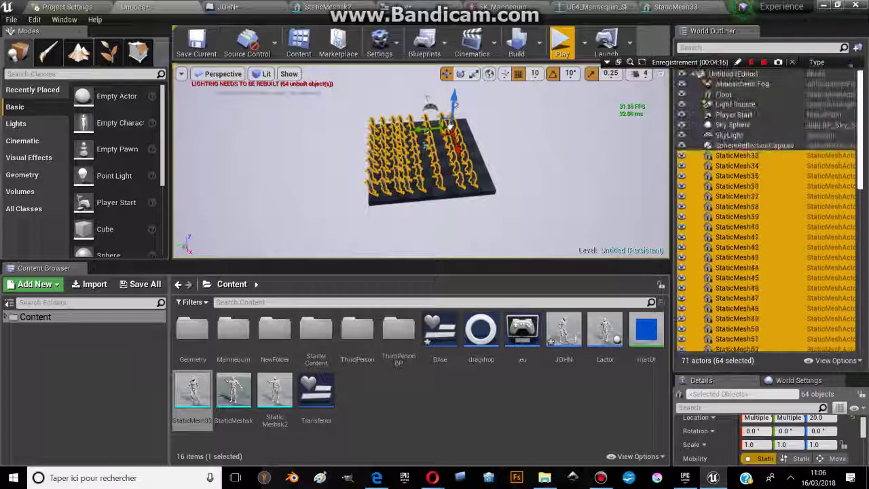
# Add the Floor to the selection and Alt-drag copies of the floor-and-mannequin block into adjoining tiles
pyautogui.keyDown('ctrl'); pyautogui.click(724, 94); pyautogui.keyUp('ctrl')
pyautogui.moveTo(391, 156)
pyautogui.keyDown('alt'); pyautogui.mouseDown()
pyautogui.moveTo(326, 153)
pyautogui.moveTo(334, 225)
pyautogui.moveTo(446, 220)
pyautogui.moveTo(476, 175)
pyautogui.mouseUp(); pyautogui.keyUp('alt')
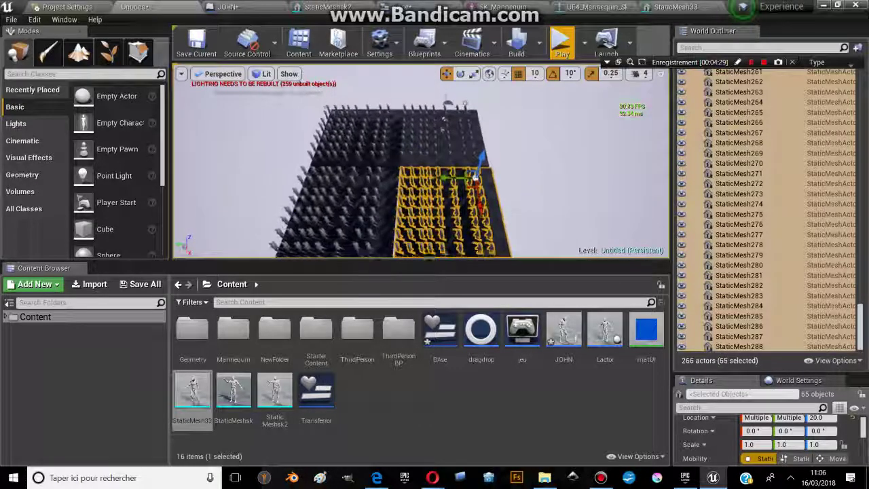
pyautogui.moveTo(411, 145); pyautogui.dragTo(401, 176)
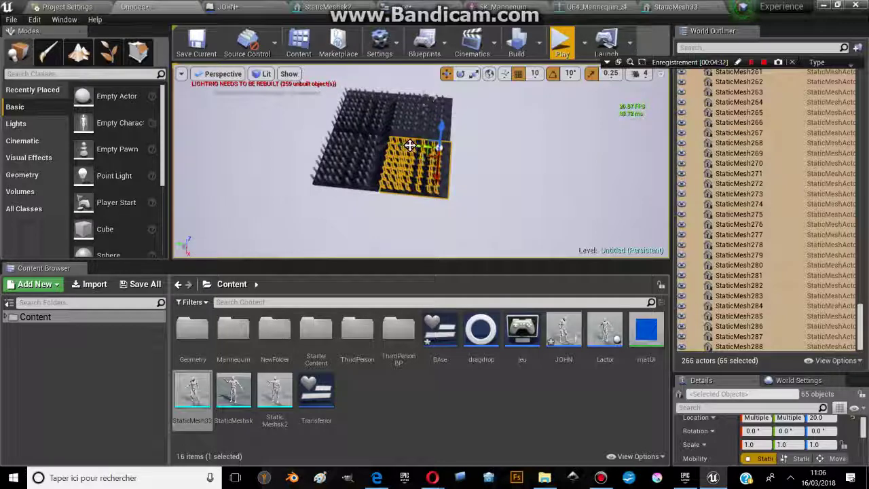
pyautogui.moveTo(412, 145)
pyautogui.keyDown('alt'); pyautogui.mouseDown()
pyautogui.moveTo(473, 163)
pyautogui.moveTo(507, 123)
pyautogui.mouseUp(); pyautogui.keyUp('alt')
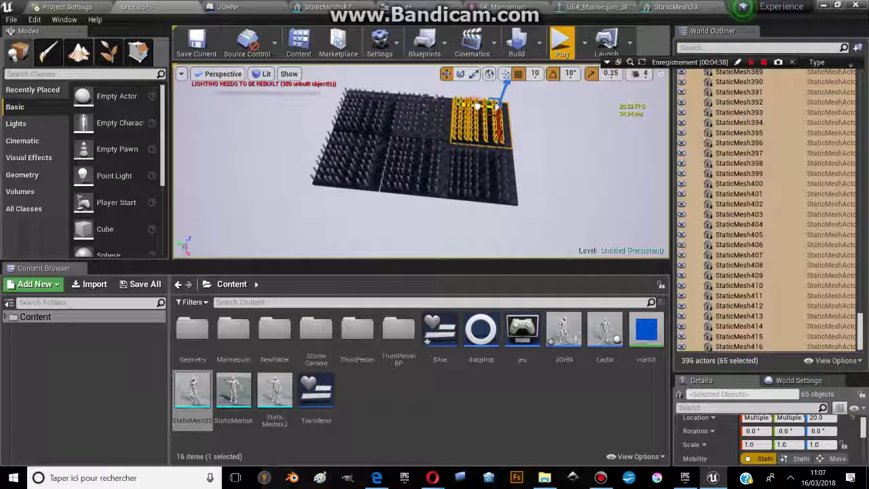
pyautogui.moveTo(479, 105)
pyautogui.keyDown('alt'); pyautogui.mouseDown()
pyautogui.moveTo(535, 114)
pyautogui.moveTo(562, 191)
pyautogui.moveTo(563, 157)
pyautogui.mouseUp(); pyautogui.keyUp('alt')
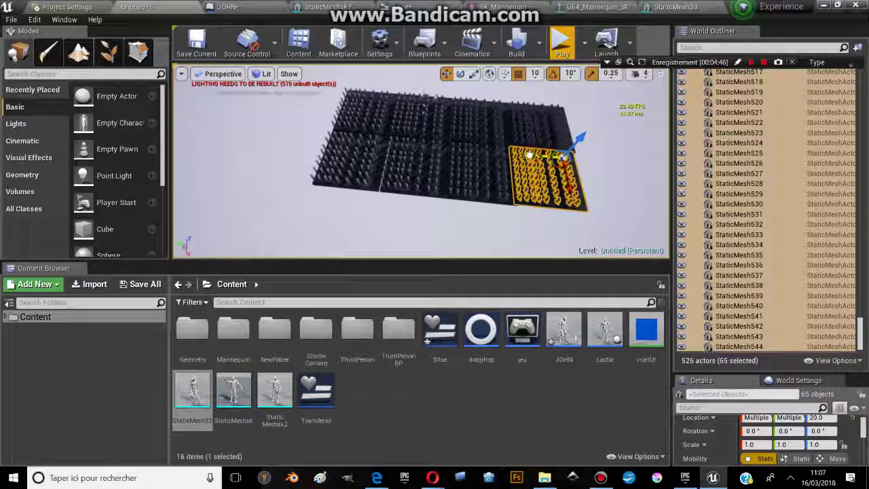
pyautogui.moveTo(528, 155)
pyautogui.keyDown('alt'); pyautogui.mouseDown()
pyautogui.moveTo(599, 173)
pyautogui.moveTo(621, 141)
pyautogui.mouseUp(); pyautogui.keyUp('alt')
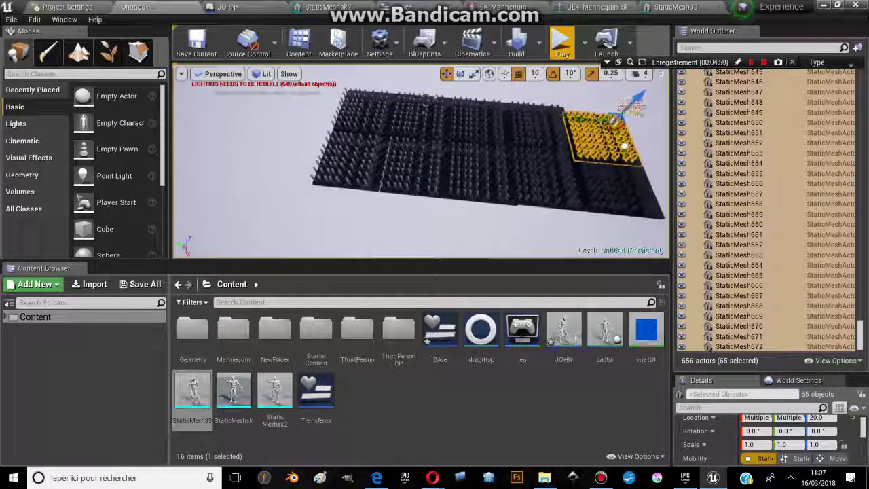
pyautogui.keyDown('alt'); pyautogui.moveTo(532, 146); pyautogui.dragTo(489, 151); pyautogui.keyUp('alt')
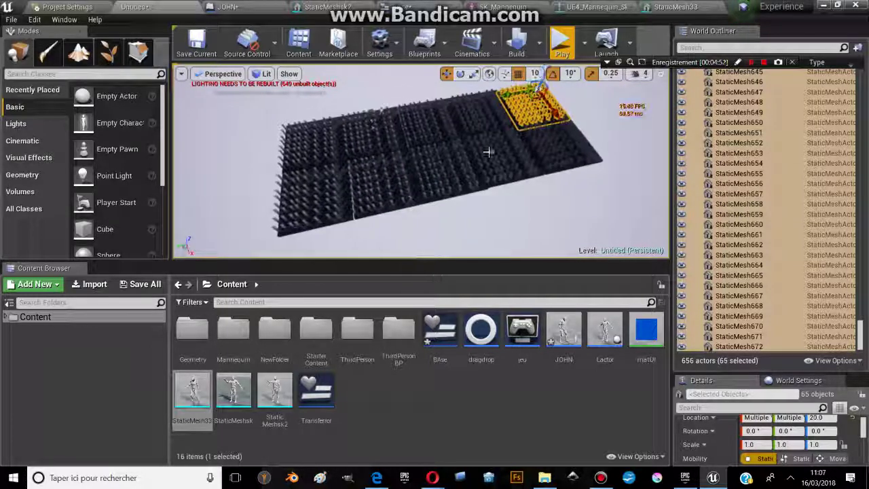
# Set the World Settings GameMode Override to 'jeu' and expand the Selected GameMode
pyautogui.click(561, 49)
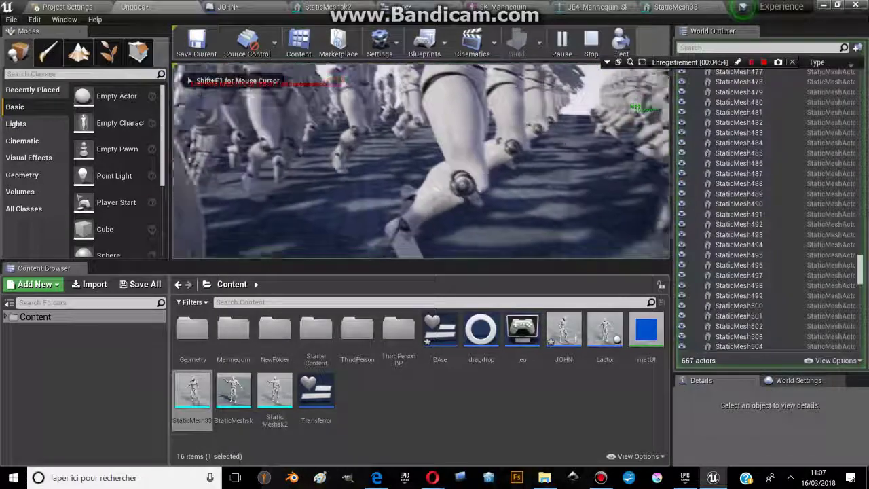
pyautogui.click(792, 381)
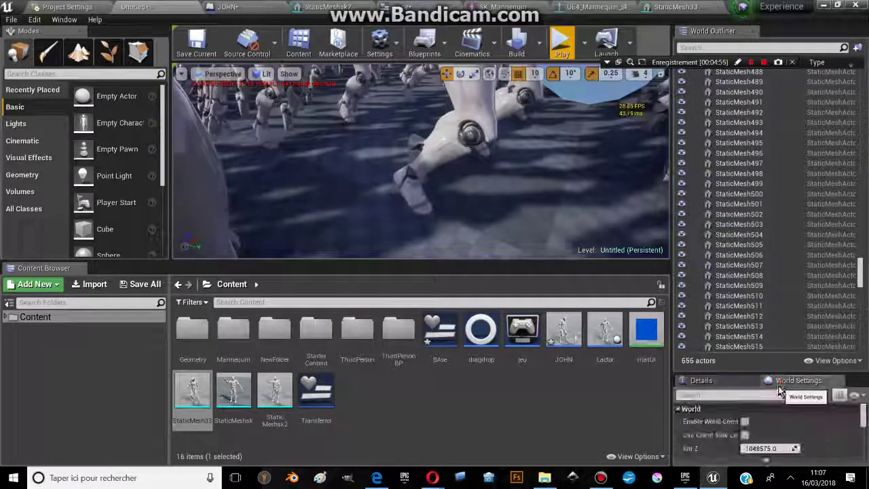
pyautogui.moveTo(726, 371); pyautogui.dragTo(725, 178)
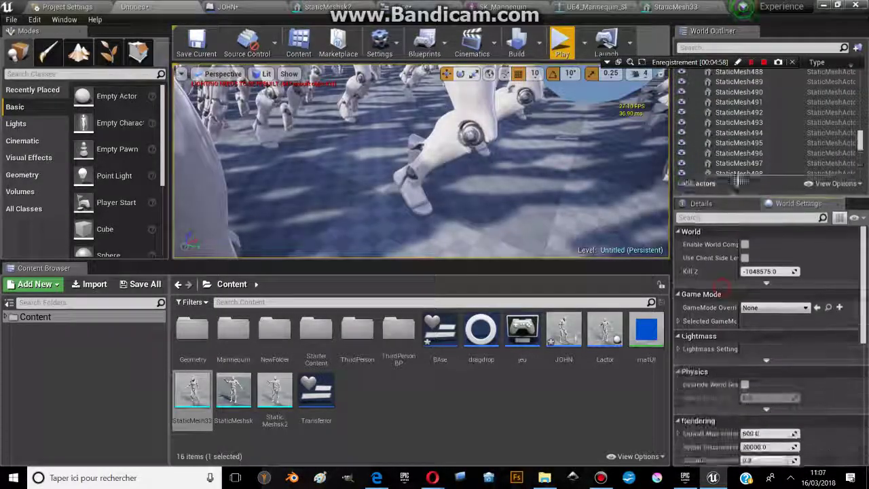
pyautogui.click(774, 292)
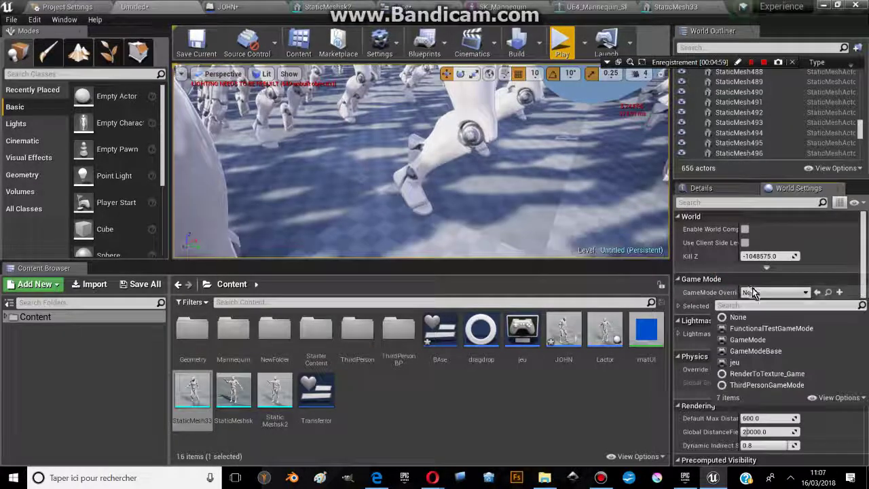
pyautogui.click(761, 364)
pyautogui.click(678, 306)
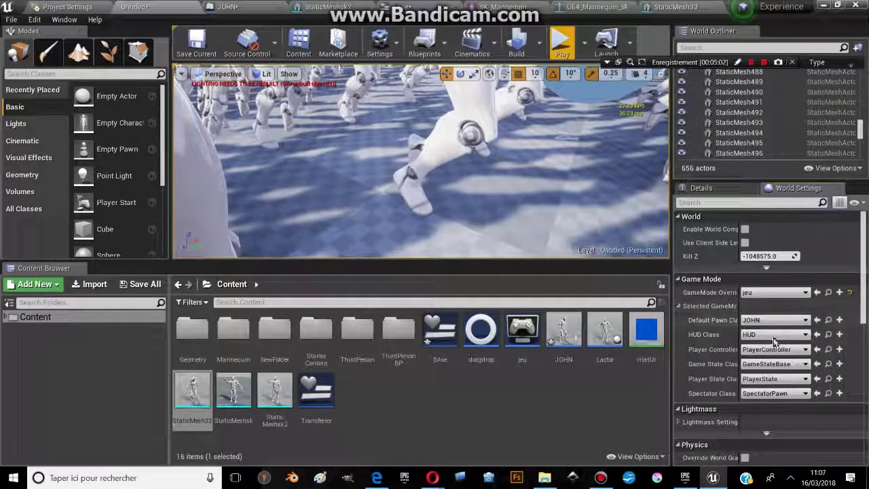
# Play-test the level across the mannequin grid, then stop with Esc
pyautogui.click(562, 45)
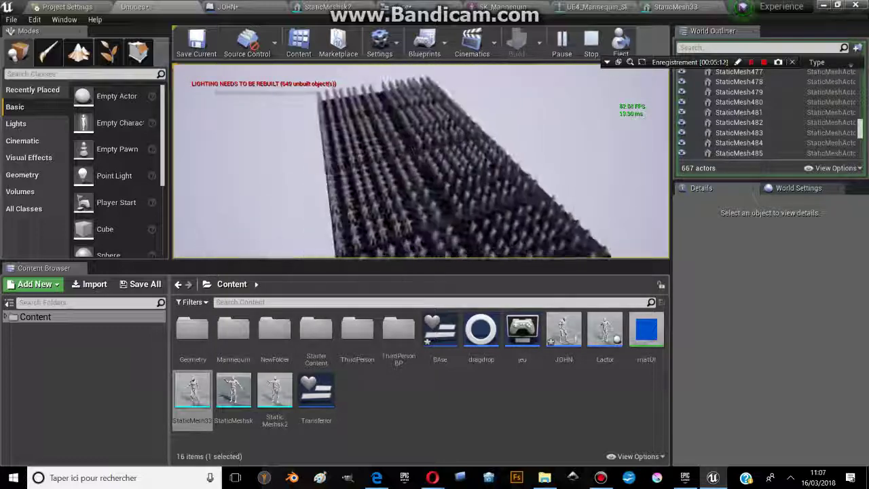
pyautogui.press('Escape')
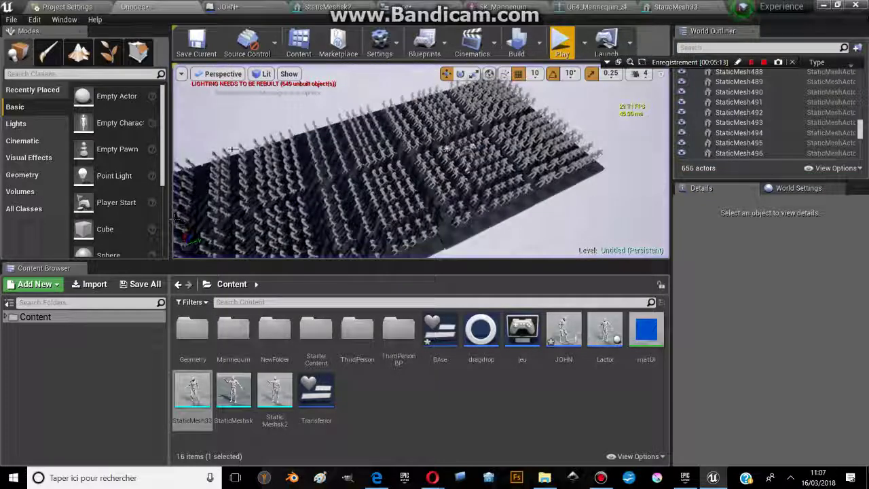
pyautogui.moveTo(447, 148); pyautogui.dragTo(369, 180)
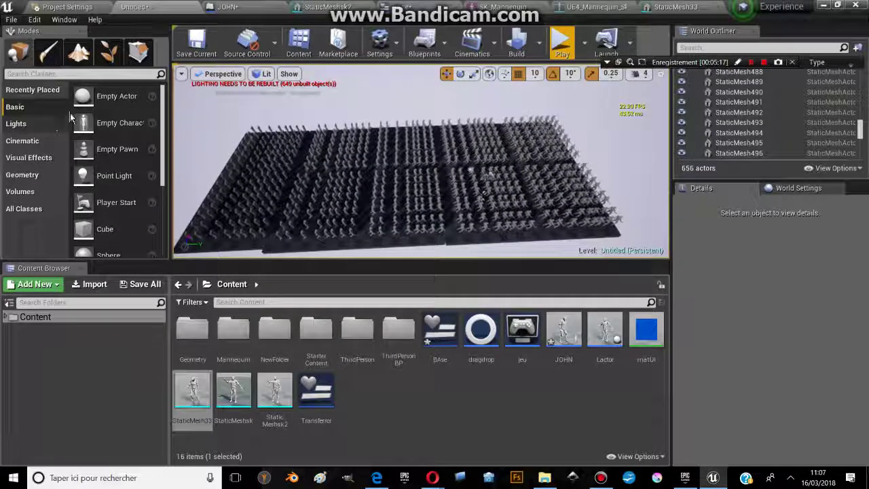
# Search 'cull' in Modes and drag a Cull Distance Volume into the level
pyautogui.write('cull')
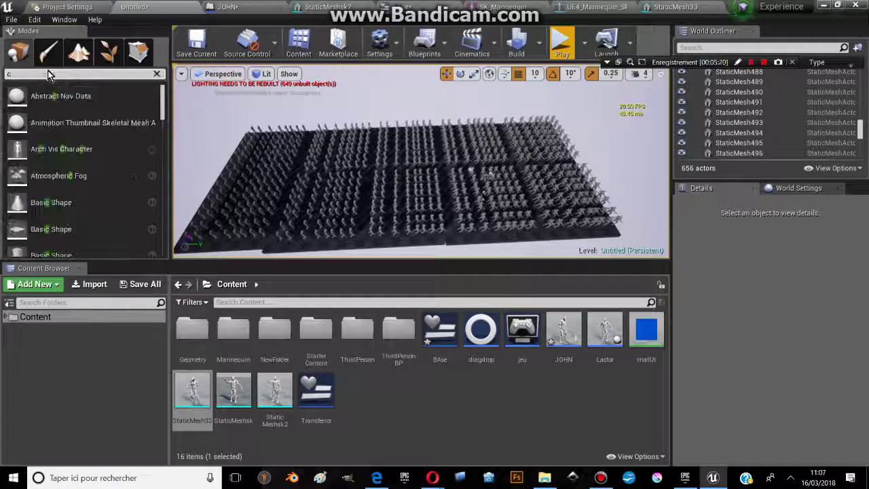
pyautogui.moveTo(68, 95)
pyautogui.mouseDown()
pyautogui.moveTo(407, 177)
pyautogui.moveTo(405, 168)
pyautogui.mouseUp()
pyautogui.moveTo(404, 168); pyautogui.dragTo(440, 127, button='right')
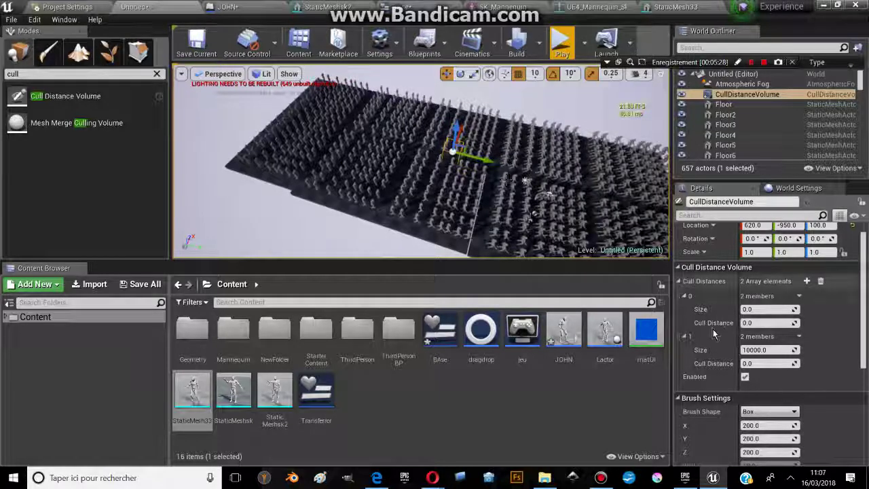
# Set the volume's Brush Settings to X 5000, Y 5000 and Z 1000
pyautogui.moveTo(863, 262); pyautogui.dragTo(864, 334)
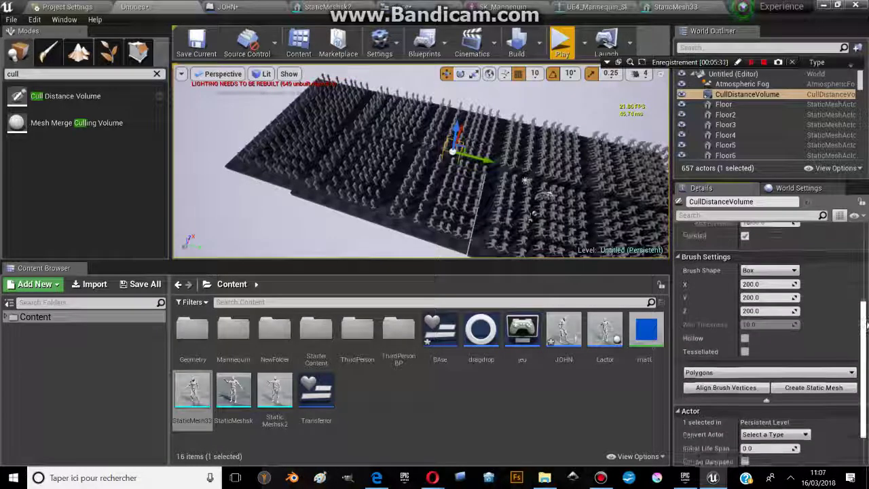
pyautogui.click(766, 281)
pyautogui.write('5000')
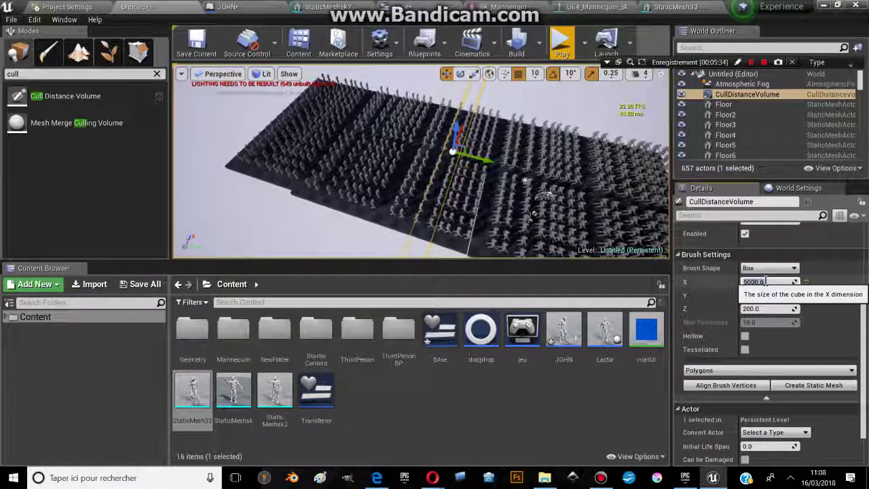
pyautogui.click(766, 295)
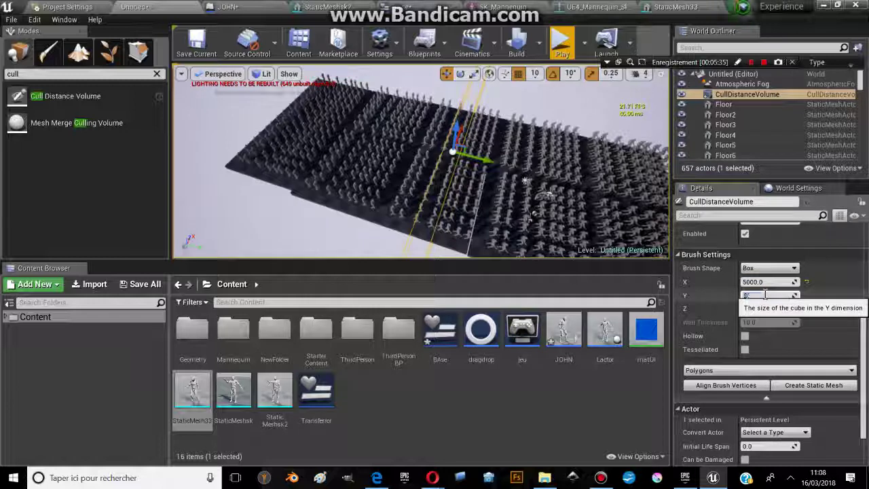
pyautogui.press('Return')
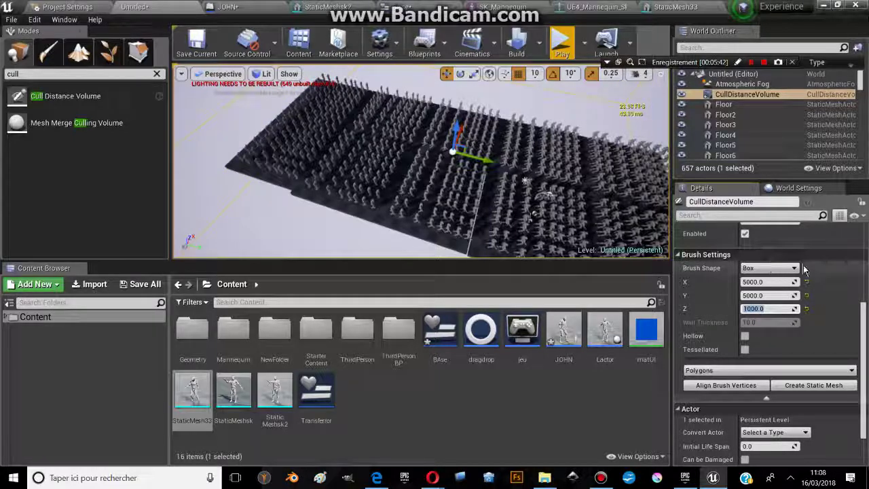
pyautogui.scroll(5, 814, 258)
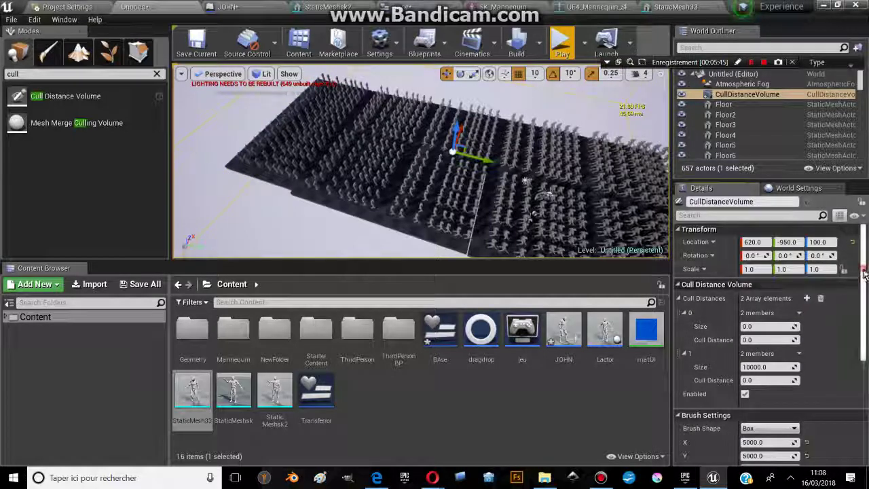
pyautogui.moveTo(864, 280); pyautogui.dragTo(864, 285)
pyautogui.scroll(-1, 864, 285)
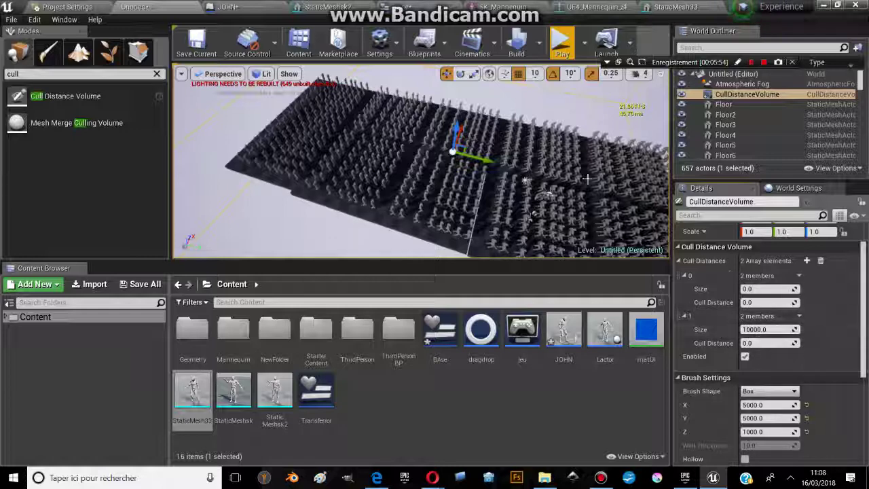
# After a brief play-test, set the volume's second cull-distance entry Size to 2.0
pyautogui.click(561, 43)
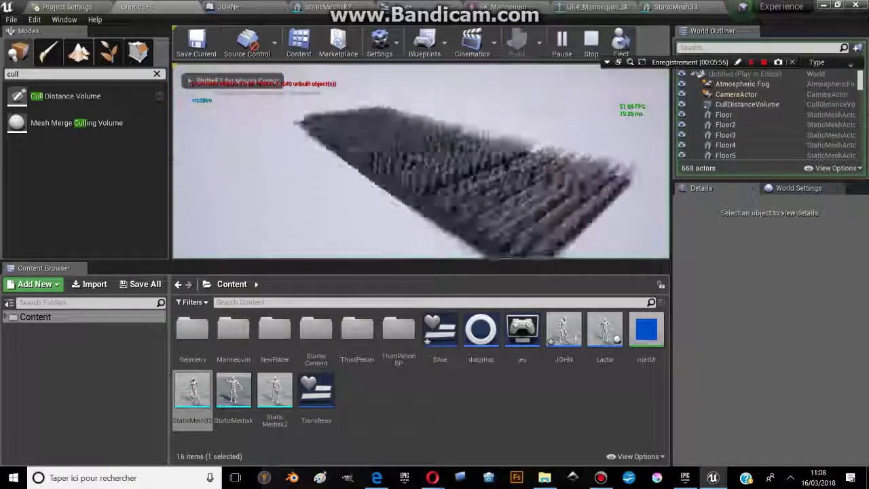
pyautogui.press('Escape')
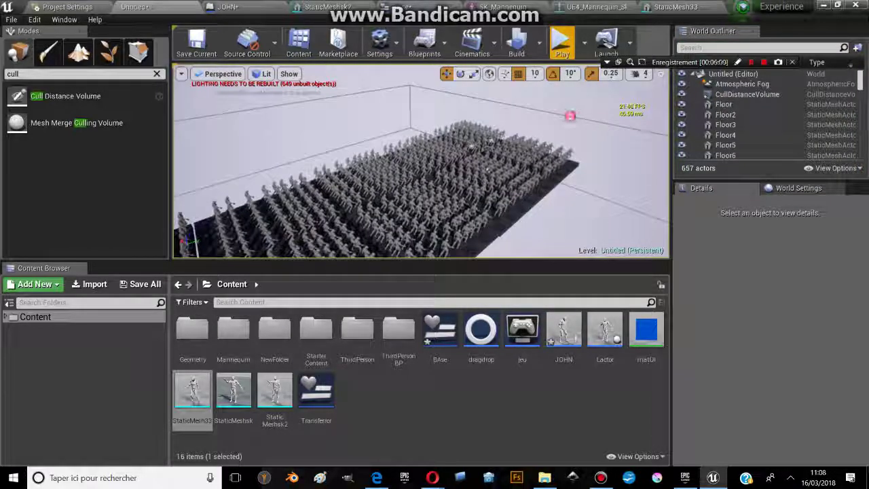
pyautogui.click(570, 114)
pyautogui.click(759, 330)
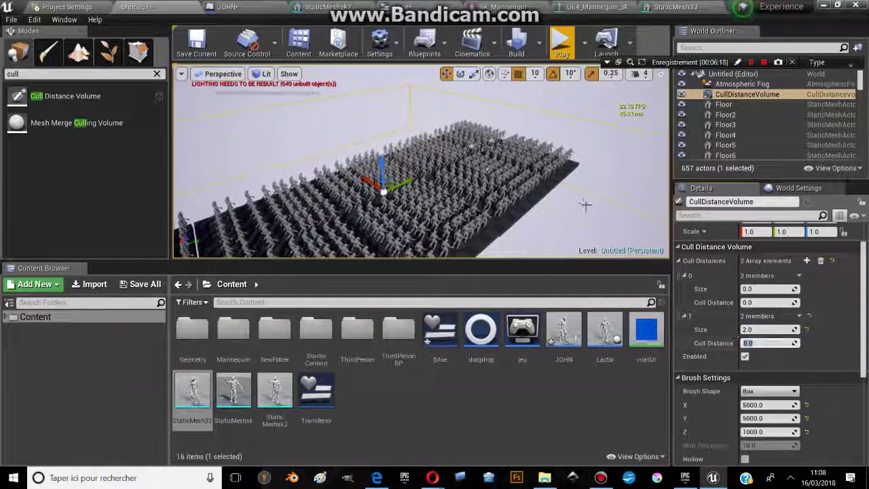
# Set the second entry's cull distance to 1000 and play-test the level briefly
pyautogui.moveTo(491, 187); pyautogui.dragTo(492, 189)
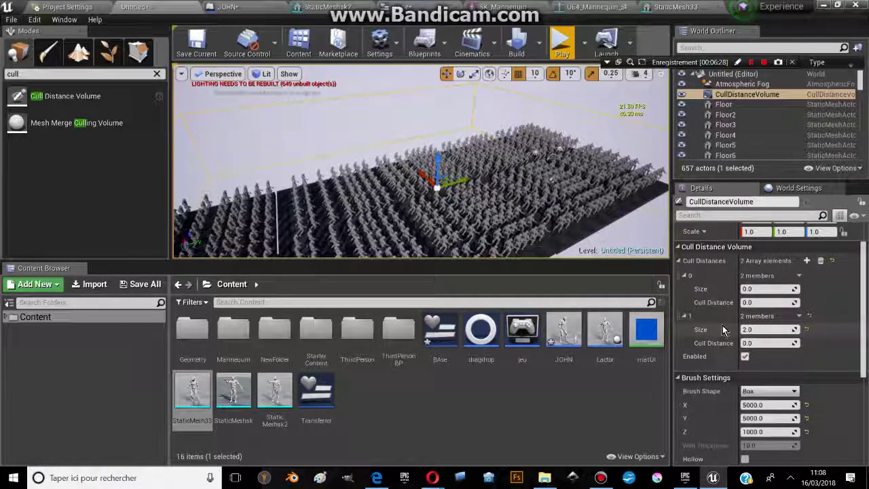
pyautogui.click(761, 343)
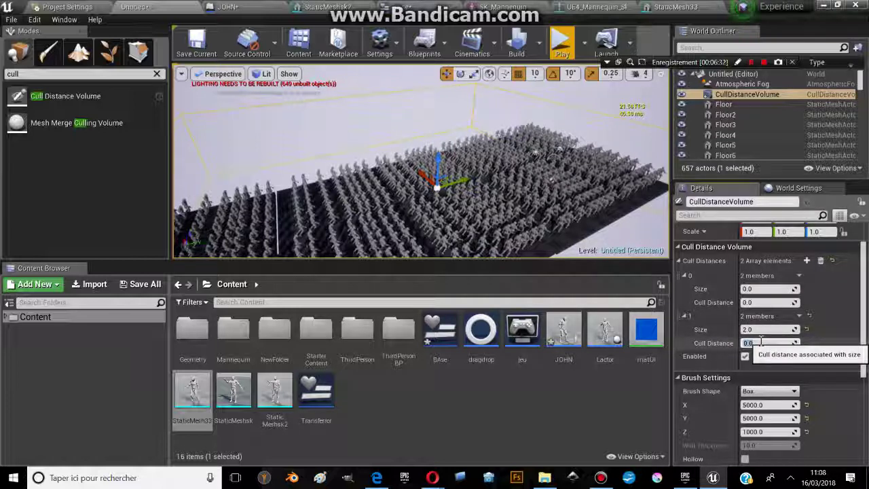
pyautogui.write('1000')
pyautogui.press('Return')
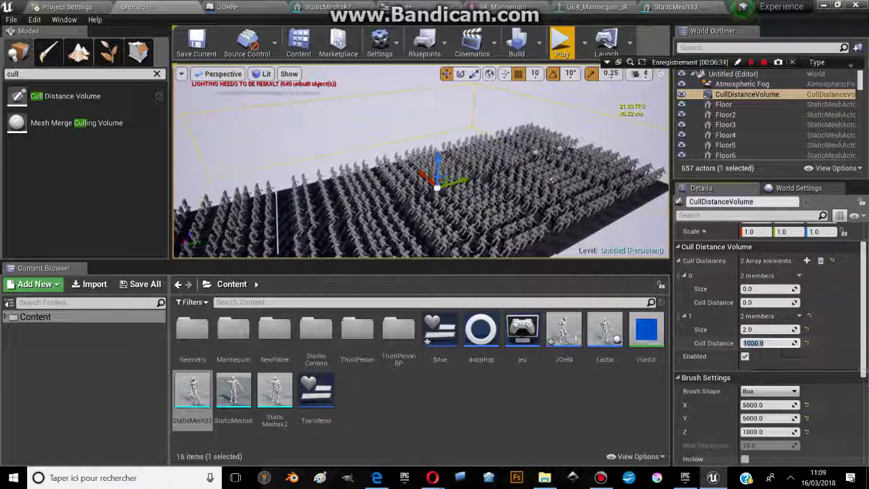
pyautogui.click(563, 60)
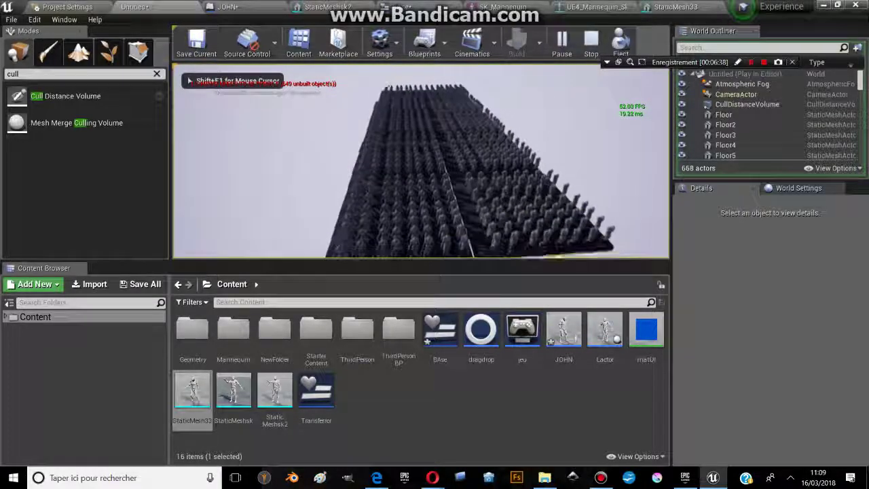
pyautogui.press('Escape')
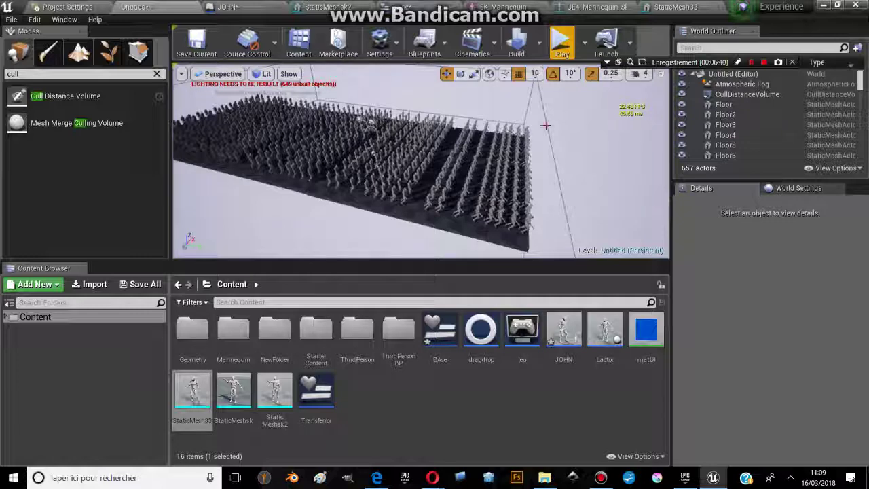
# Revise the size-2 entry's cull distance to 500, replaying the level to check culling
pyautogui.click(546, 125)
pyautogui.click(763, 343)
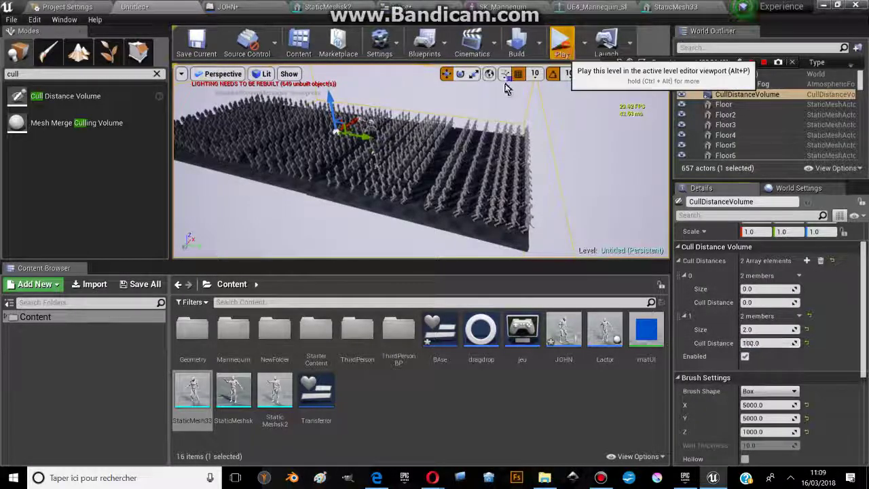
pyautogui.click(563, 42)
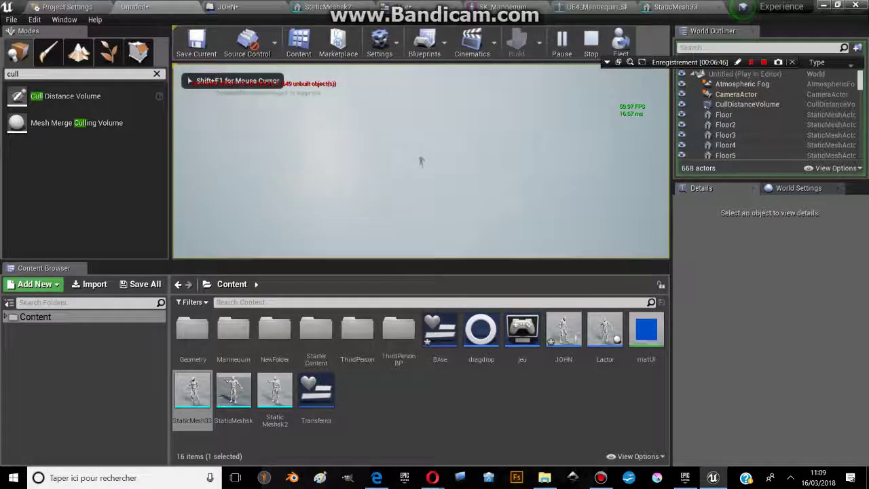
pyautogui.press('Escape')
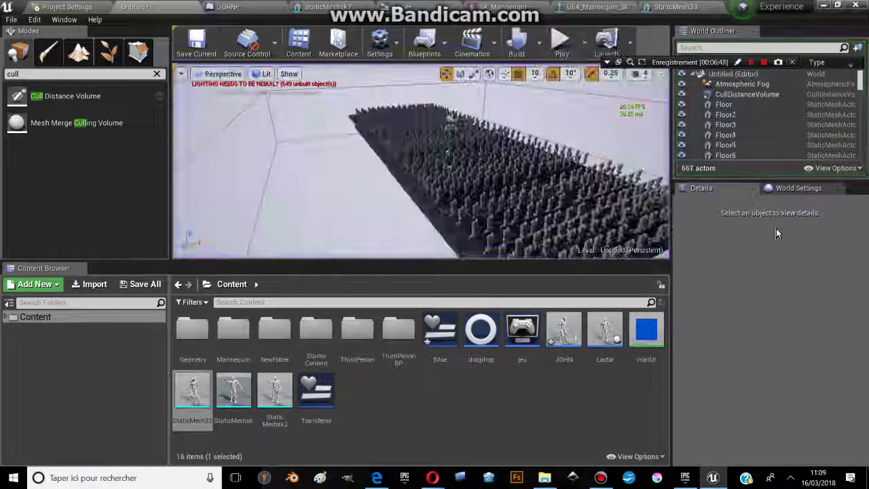
pyautogui.click(747, 95)
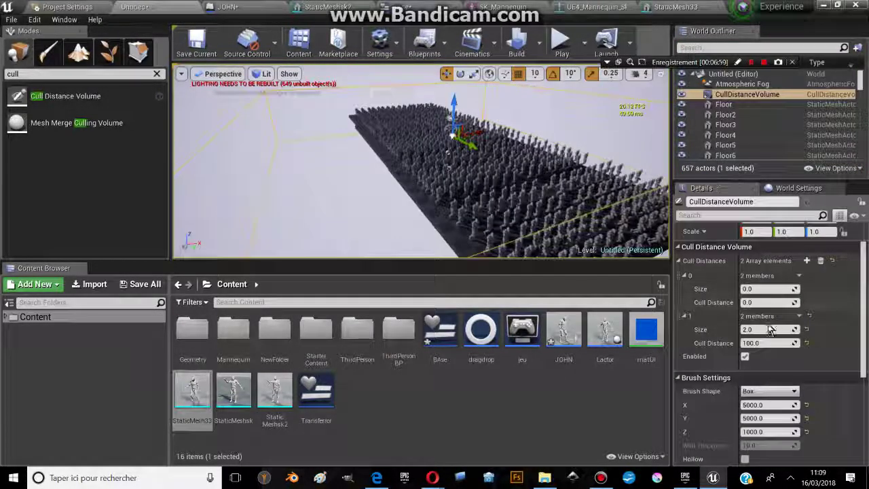
pyautogui.click(758, 342)
pyautogui.write('500')
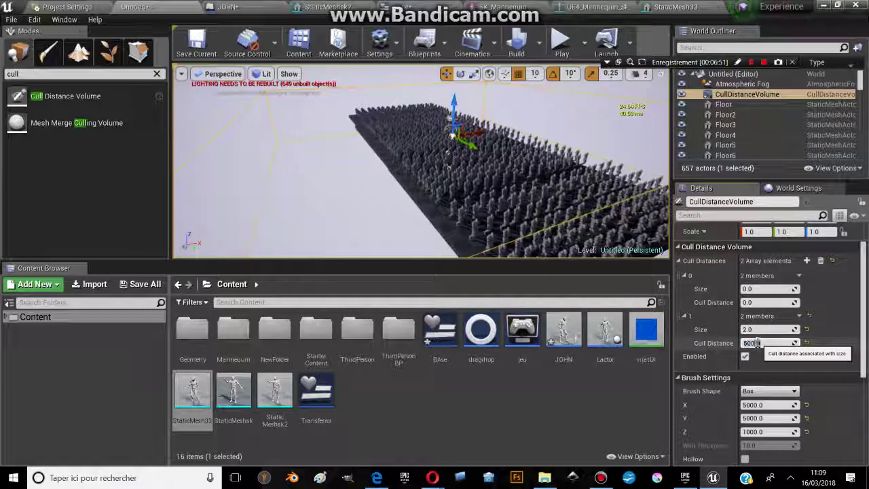
pyautogui.click(561, 42)
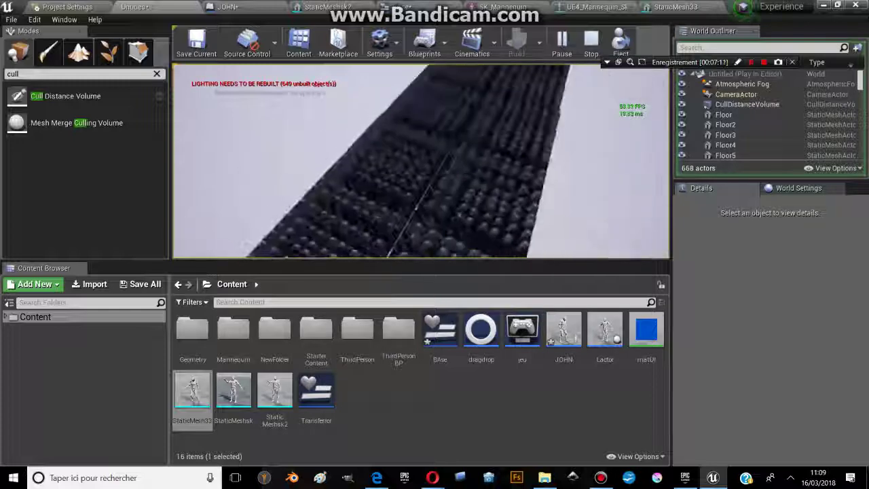
# Play-test the level with the size-2 cull distance at 250
pyautogui.press('Escape')
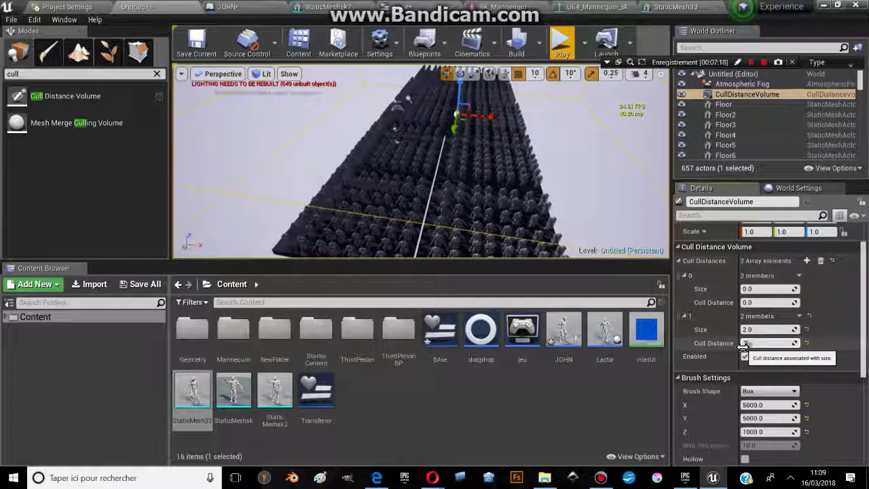
pyautogui.click(562, 42)
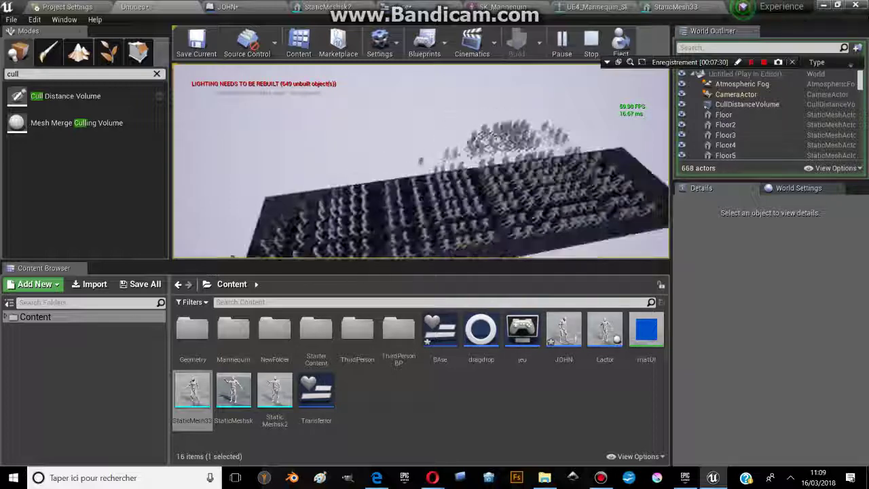
pyautogui.press('Escape')
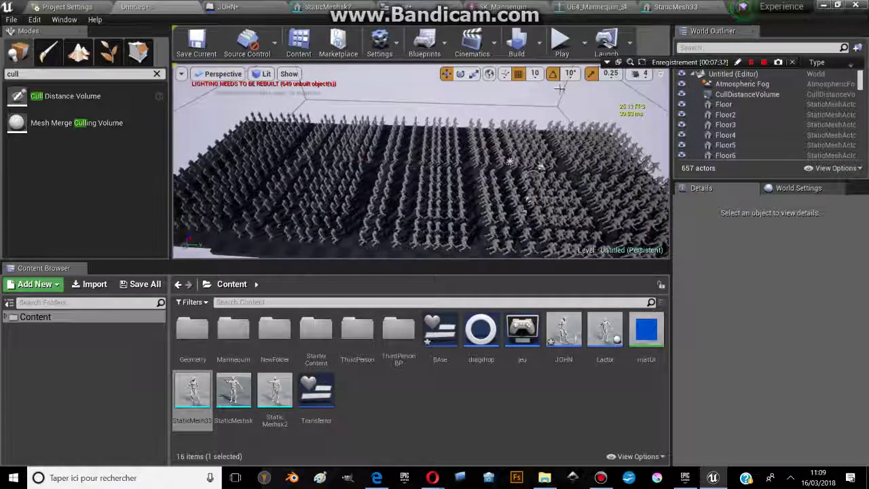
# Change the size-2 cull distance to 350 and play-test again
pyautogui.click(560, 88)
pyautogui.click(773, 344)
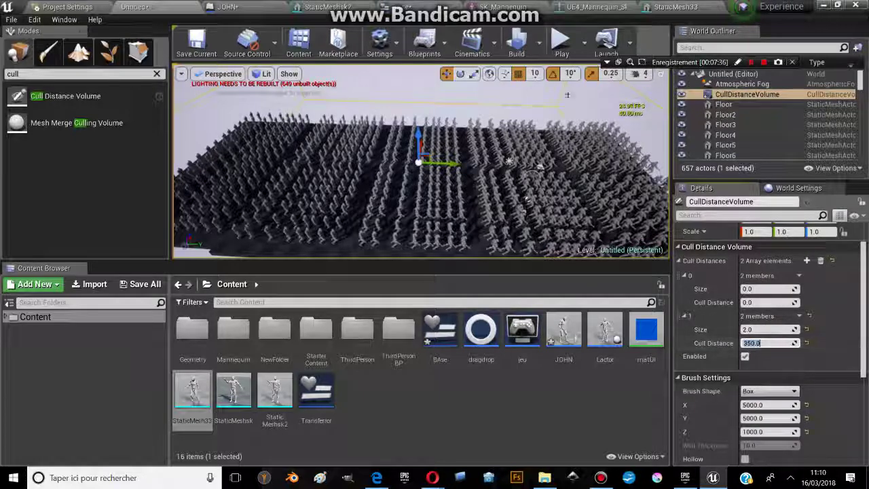
pyautogui.click(562, 42)
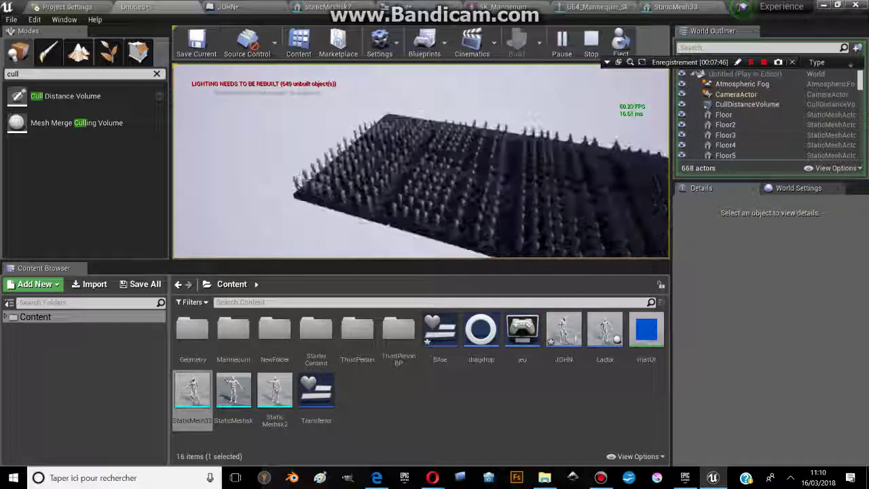
pyautogui.press('Escape')
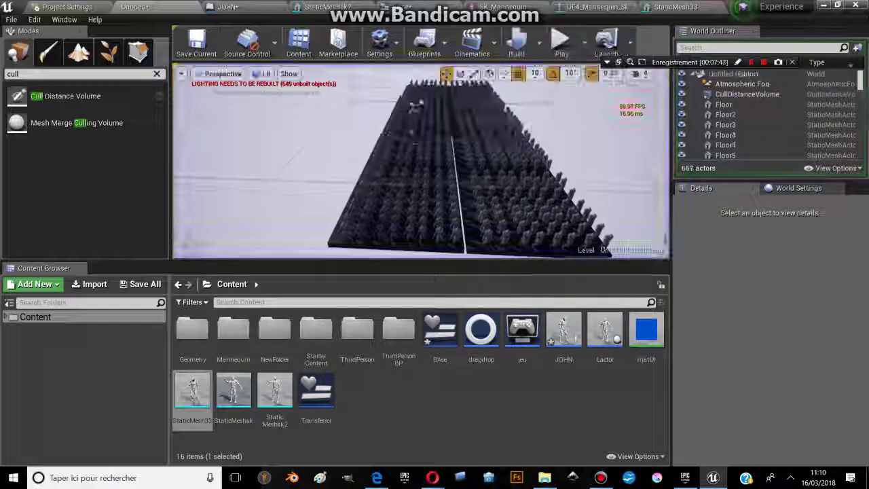
pyautogui.click(747, 95)
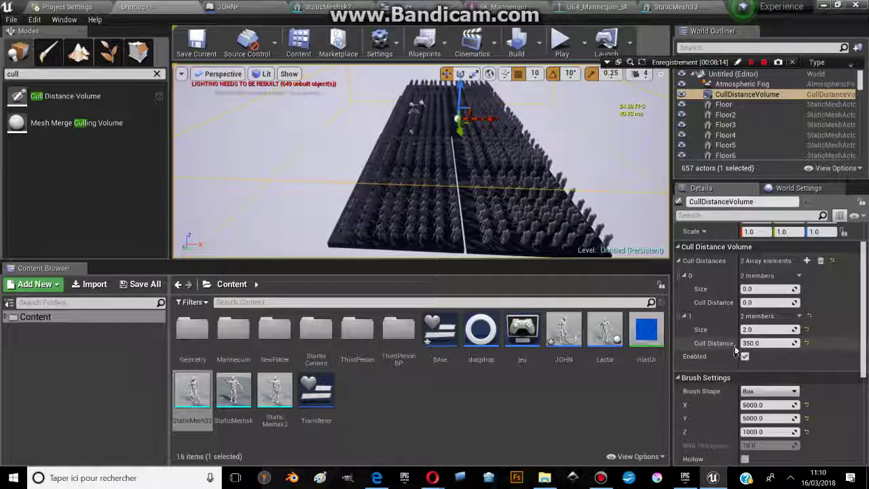
# Change the second entry's Size to 10.0 and play the level
pyautogui.click(759, 330)
pyautogui.write('10')
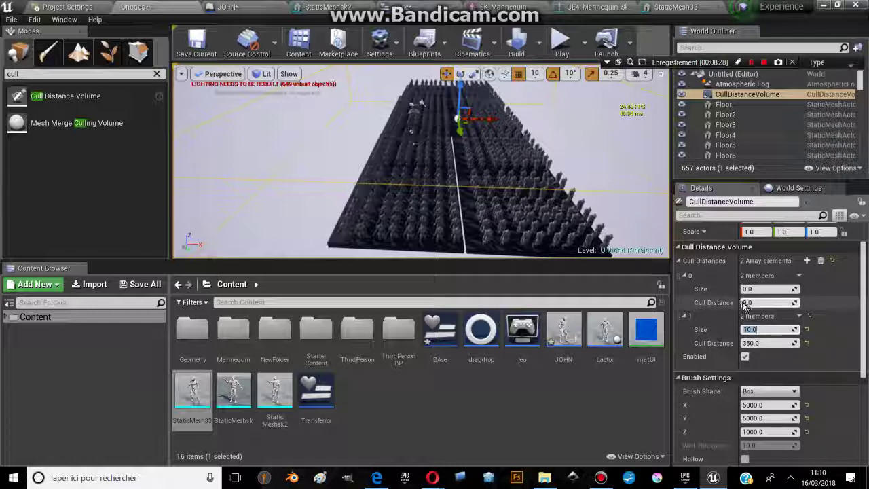
pyautogui.click(562, 42)
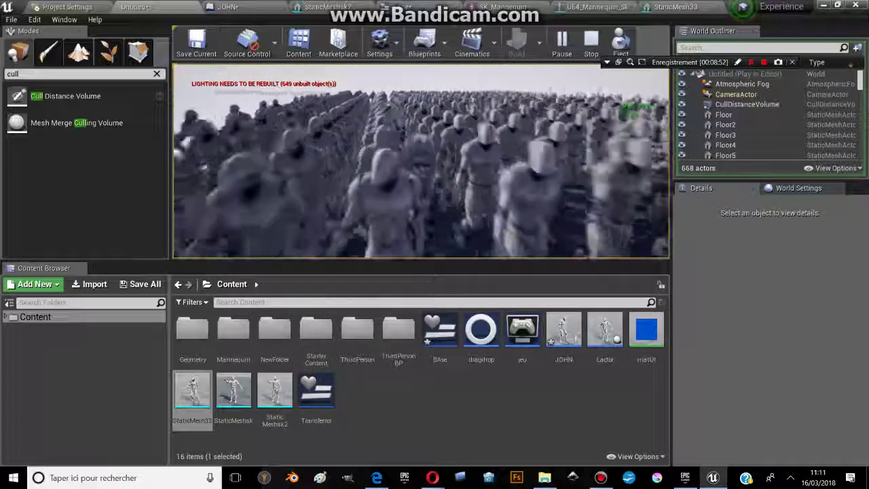
# Stop playing and open the Minimal_Default level from the Content folder
pyautogui.press('Escape')
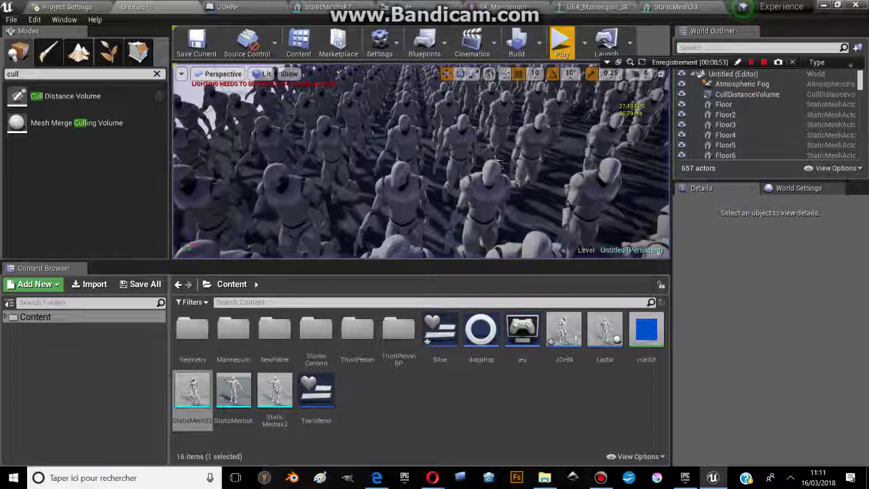
pyautogui.click(12, 20)
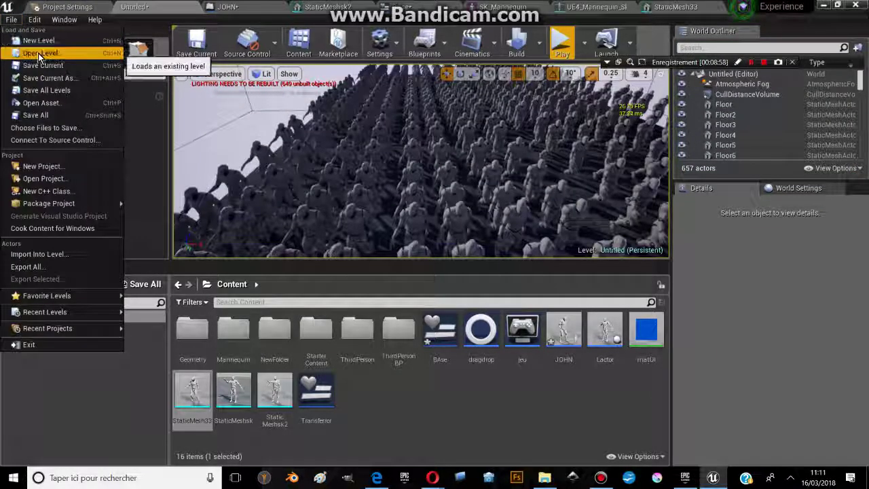
pyautogui.click(458, 402)
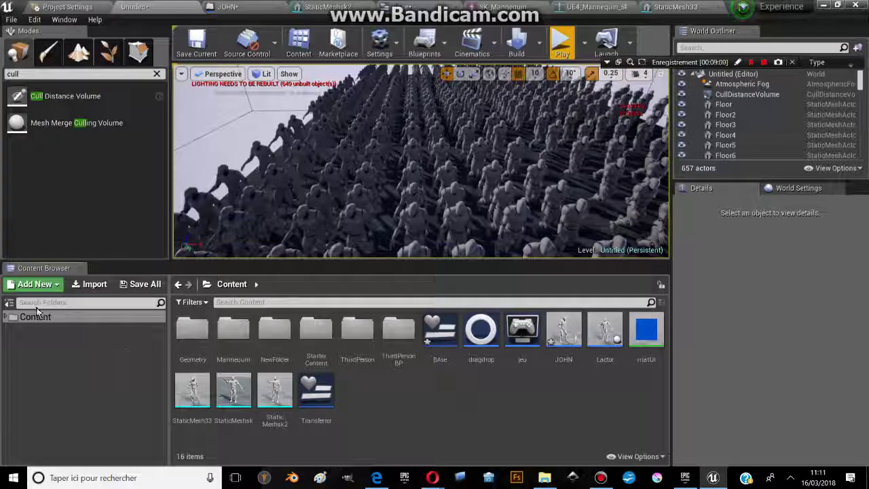
pyautogui.click(8, 318)
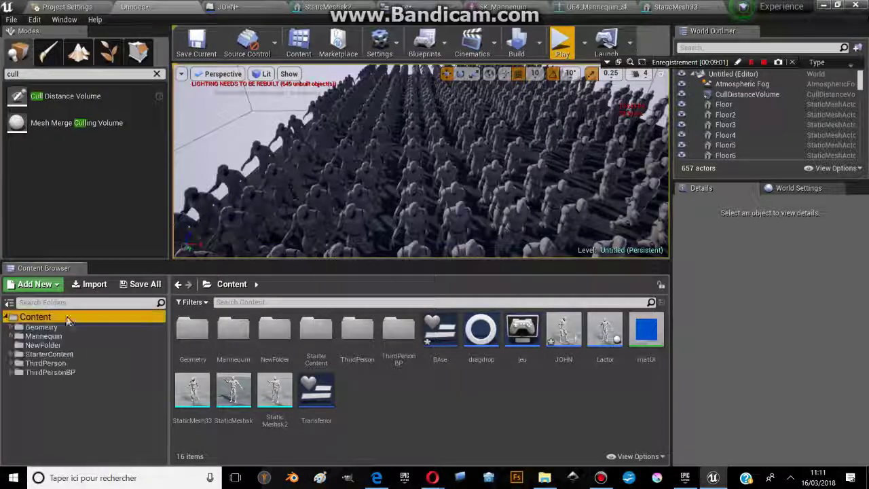
pyautogui.click(230, 304)
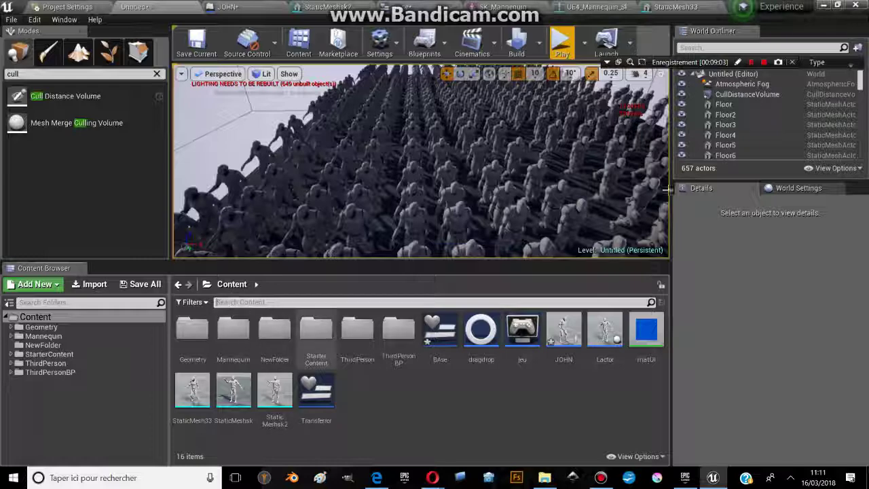
pyautogui.click(777, 61)
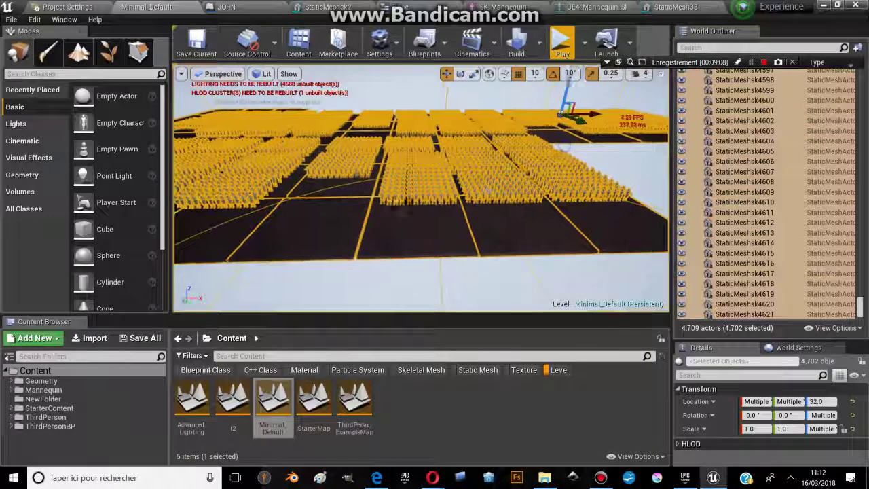
# Select all 4,702 static meshes in the World Outliner, hide them, then select BP_Sky_Sphere
pyautogui.moveTo(421, 190); pyautogui.dragTo(429, 185, button='right')
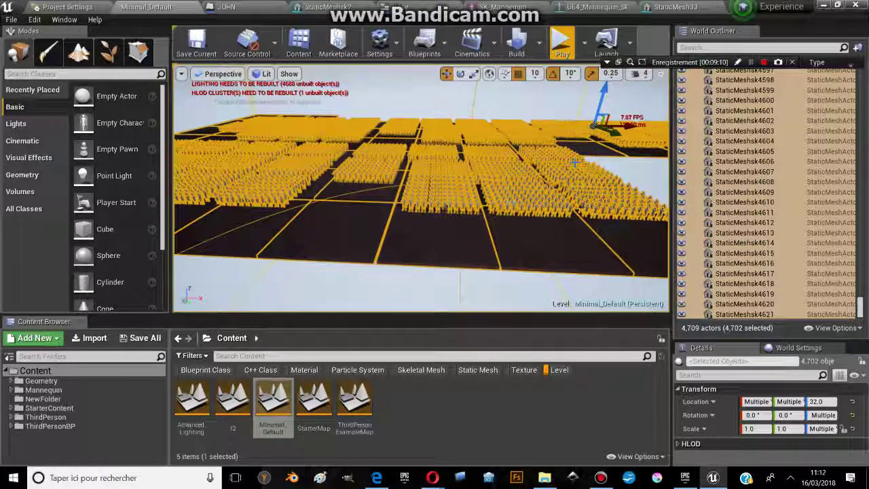
pyautogui.click(829, 314)
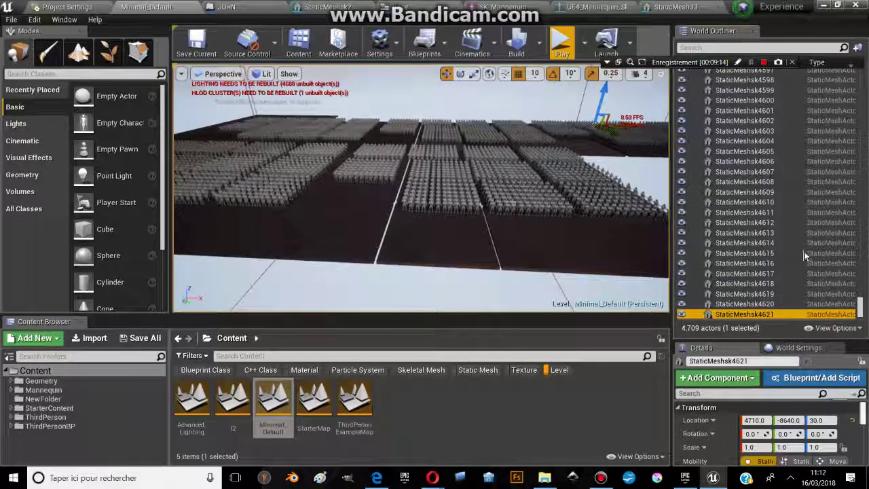
pyautogui.moveTo(860, 307); pyautogui.dragTo(865, 81)
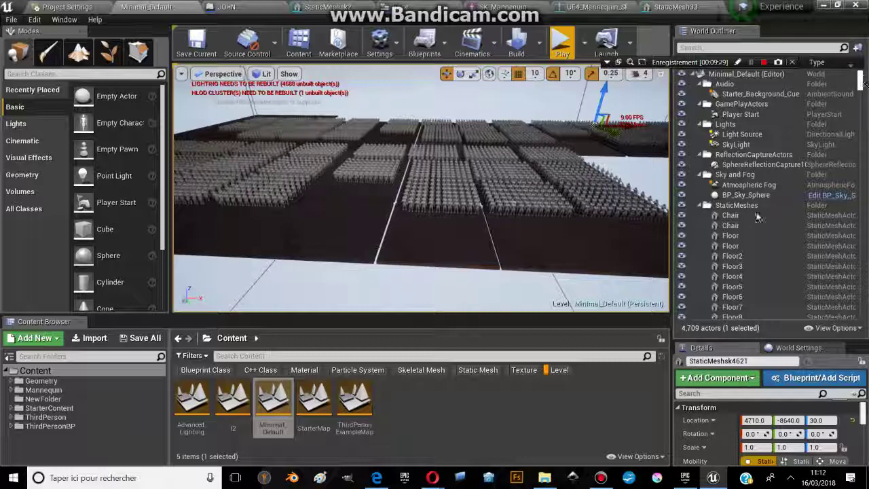
pyautogui.hotkey('ctrl', 'shift', 'a')
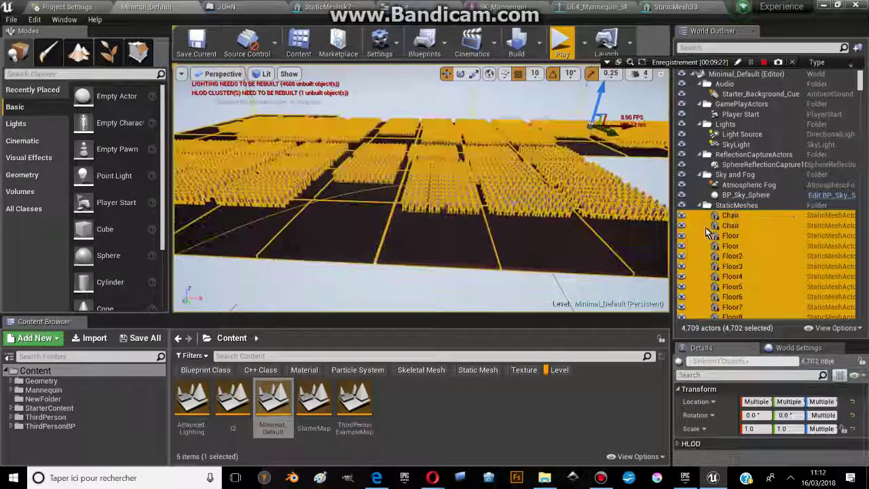
pyautogui.click(682, 215)
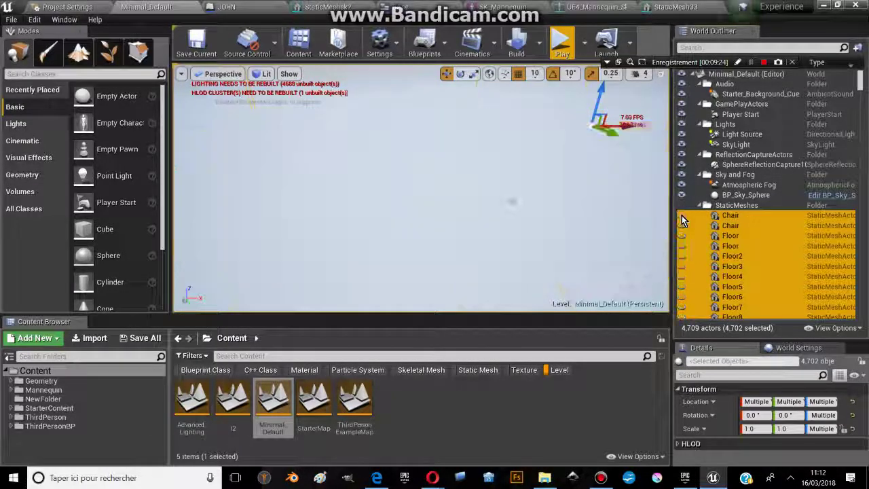
pyautogui.moveTo(433, 162); pyautogui.dragTo(513, 202, button='right')
pyautogui.click(513, 202)
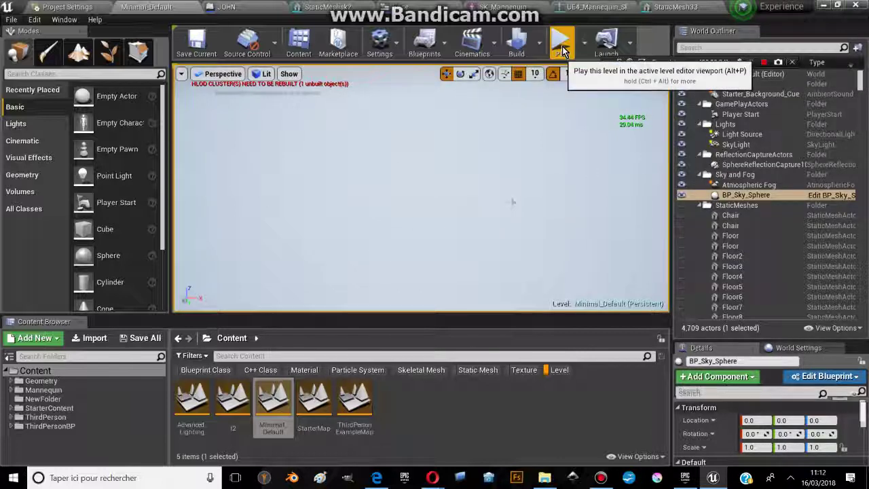
# Start a Play-in-Editor session of Minimal_Default with Alt+P
pyautogui.hotkey('alt', 'p')
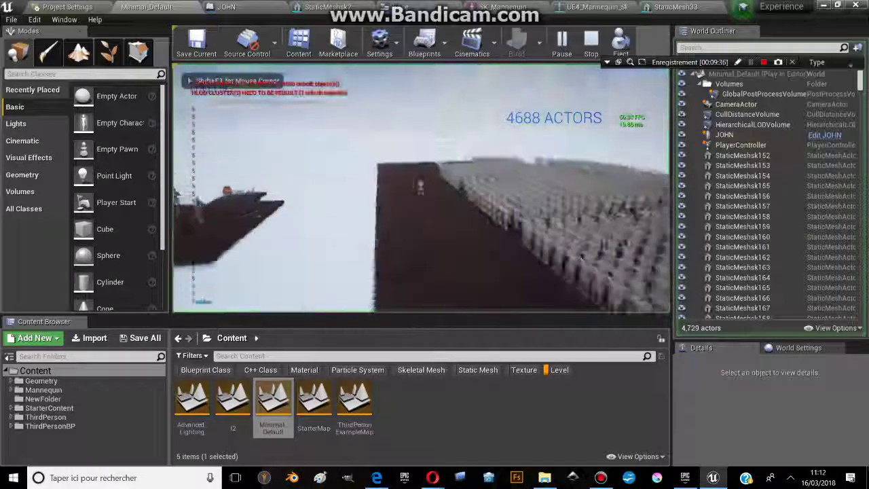